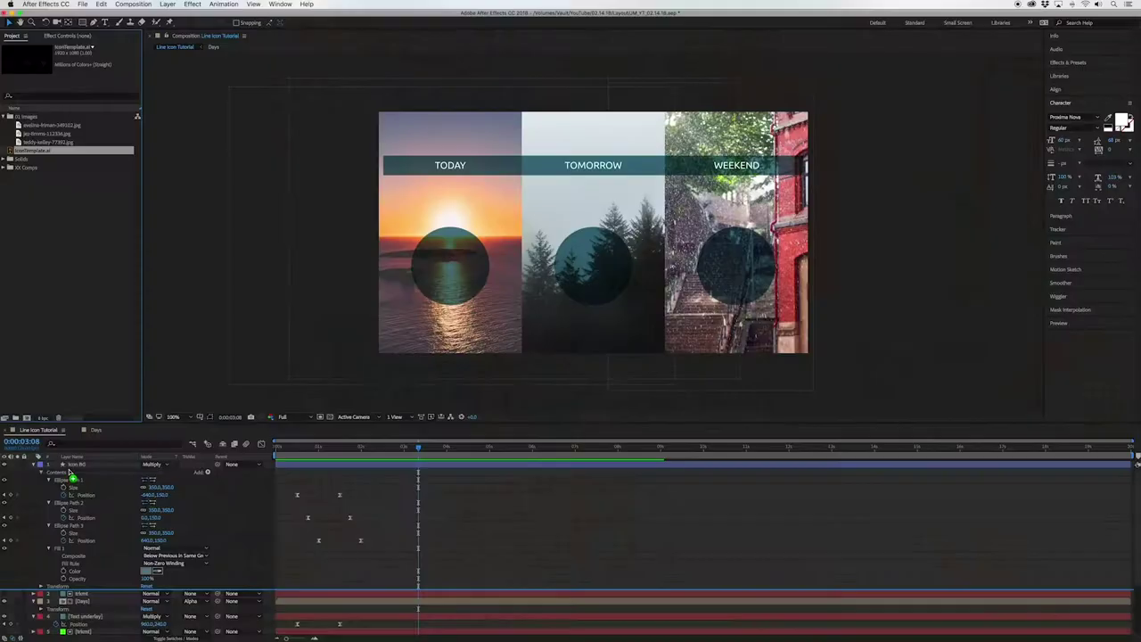
# Step: Select the Icon BG layer, then magnify the viewer to 400% over the sun icon
pyautogui.click(72, 464)
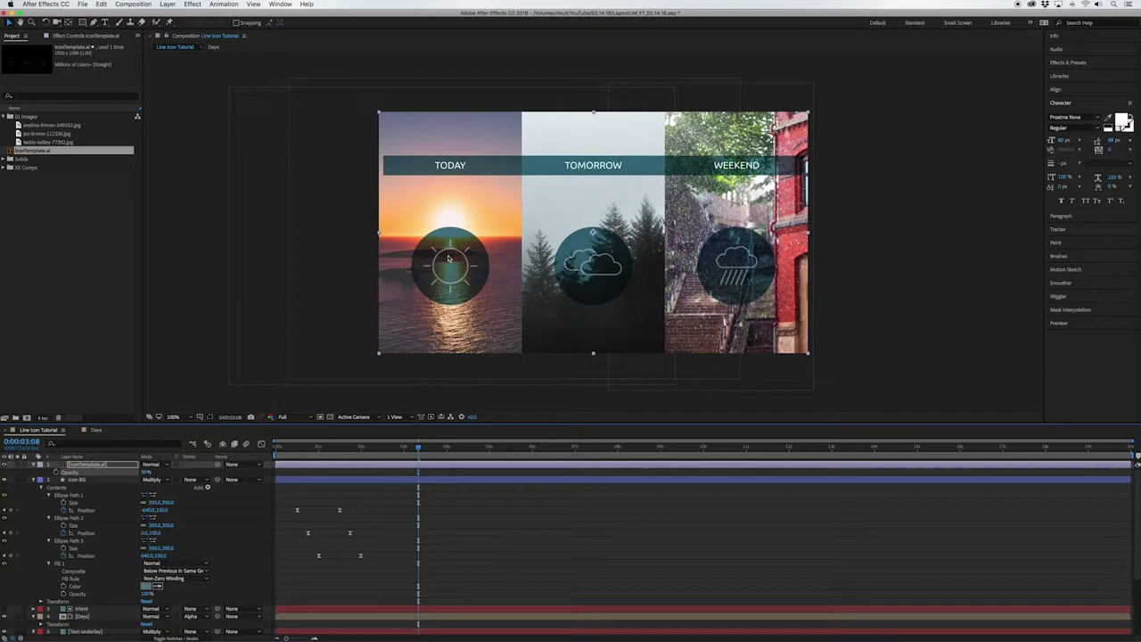
pyautogui.press('.')
pyautogui.press('.')
pyautogui.press('.')
pyautogui.press('.')
pyautogui.moveTo(453, 255); pyautogui.dragTo(851, 159)
pyautogui.press('v')
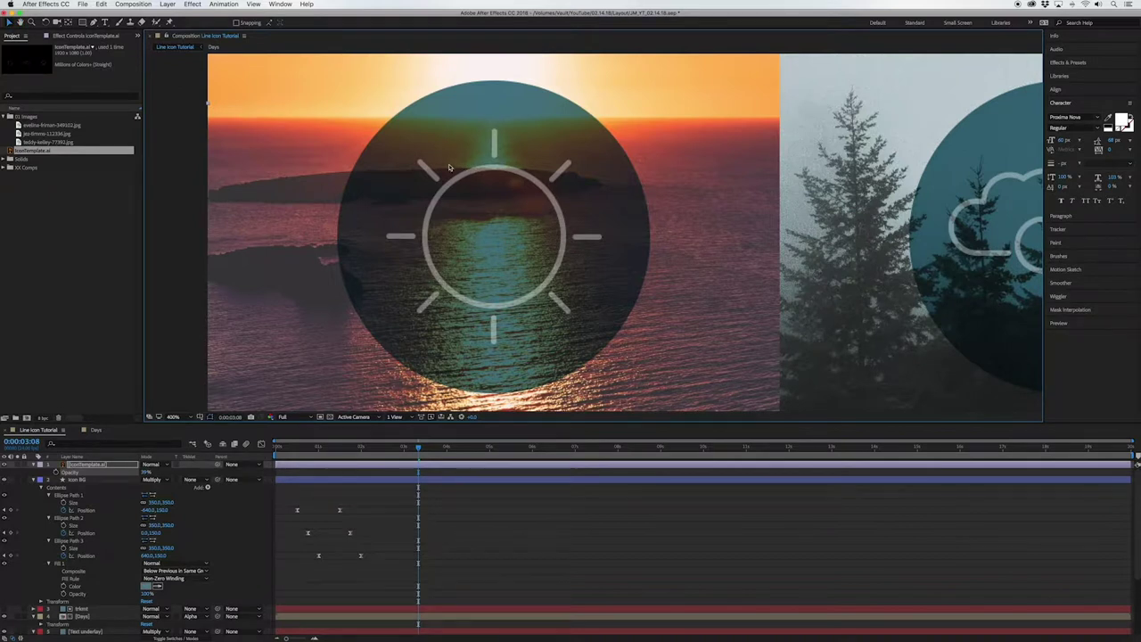
# Step: Add a new shape layer from the Layer > New menu and rename it 'Sun'
pyautogui.click(169, 3)
pyautogui.moveTo(223, 15)
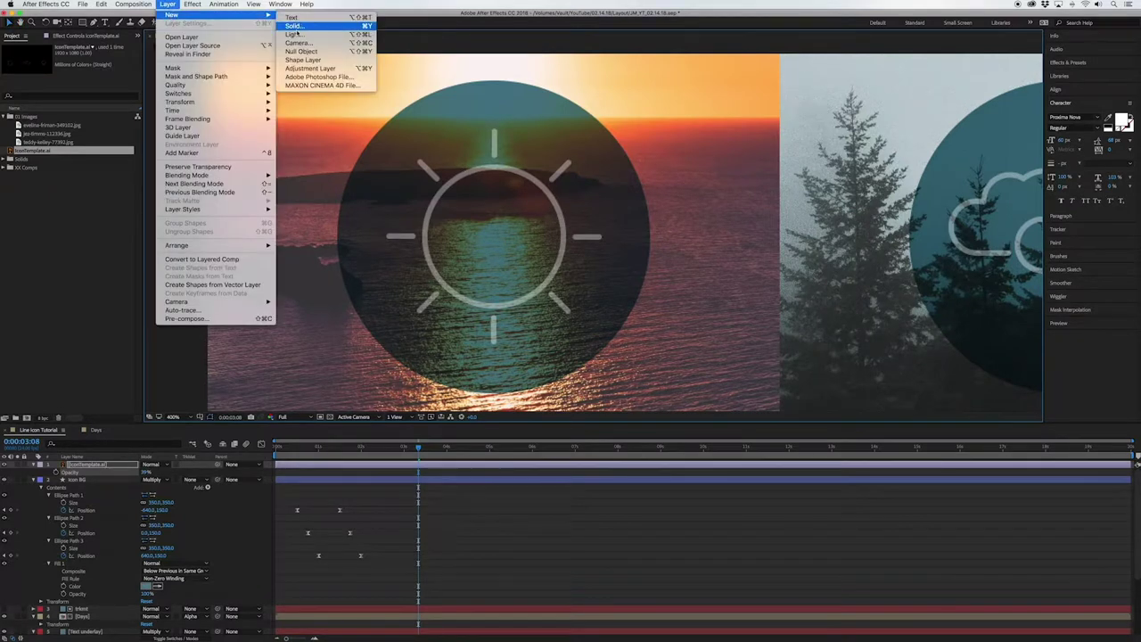
pyautogui.click(292, 60)
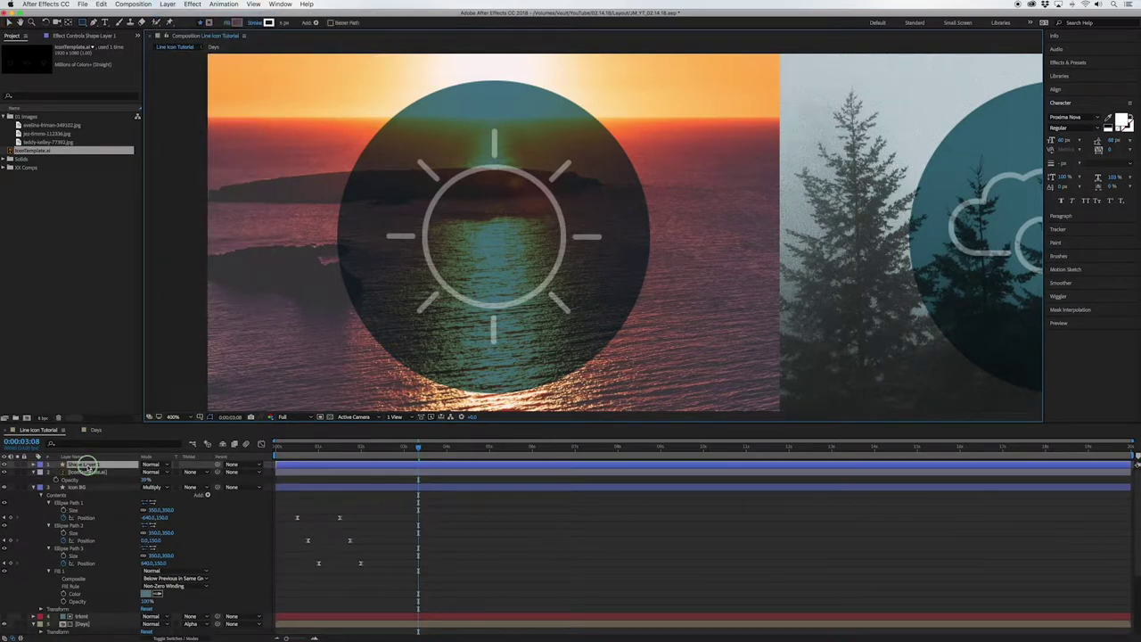
pyautogui.rightClick(89, 466)
pyautogui.click(108, 631)
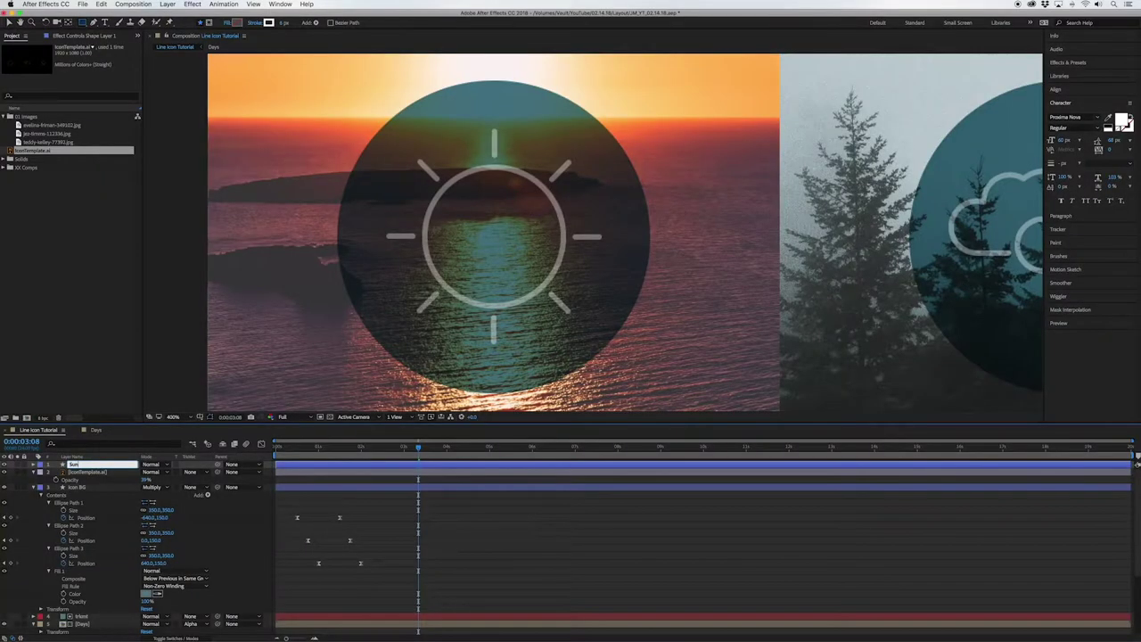
pyautogui.press('Return')
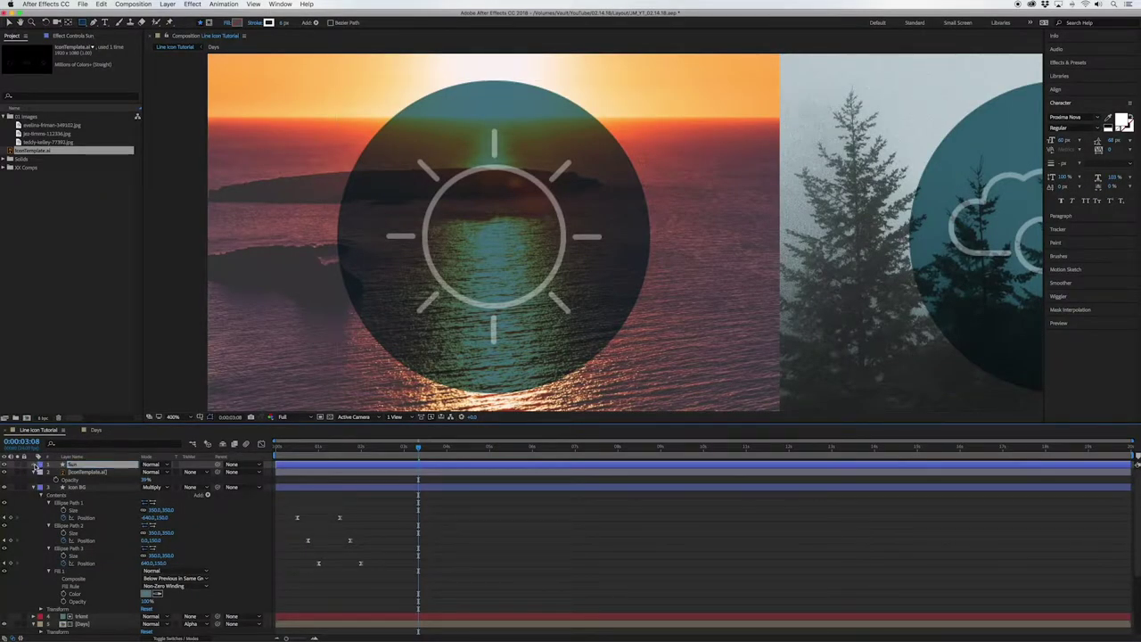
# Step: Add an ellipse and a stroke to the Sun layer's contents
pyautogui.click(34, 464)
pyautogui.click(207, 472)
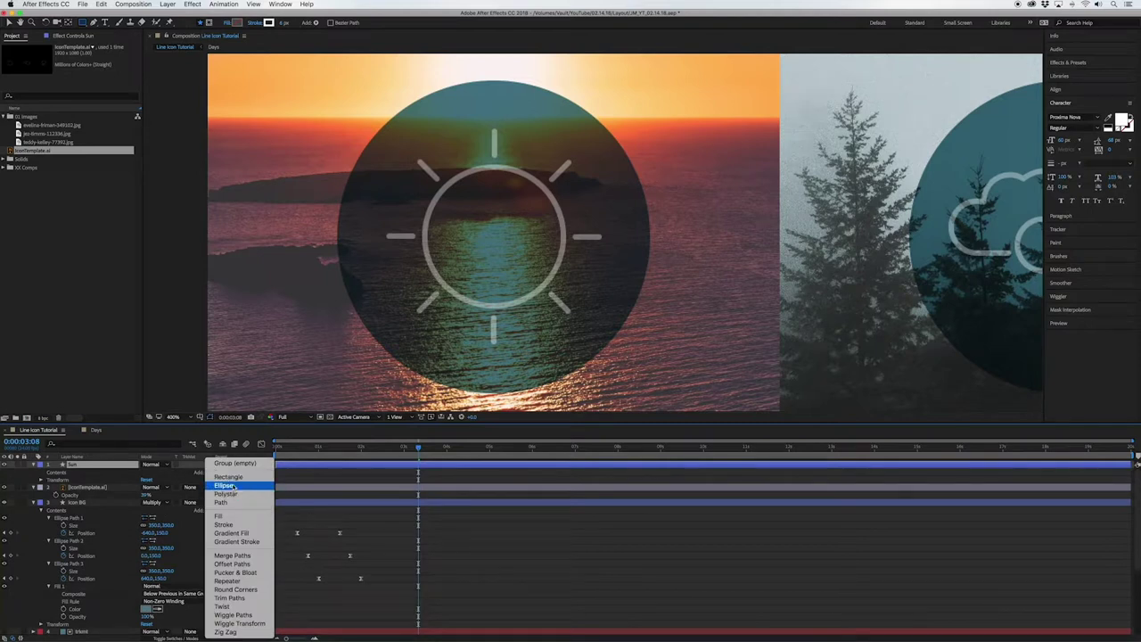
pyautogui.click(234, 485)
pyautogui.click(208, 472)
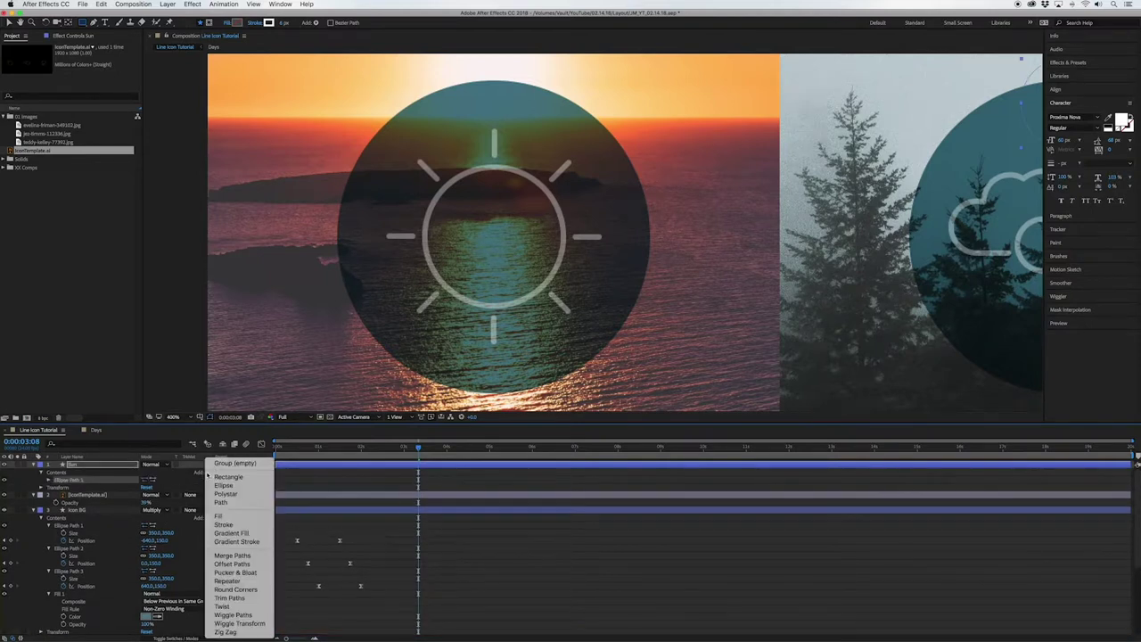
pyautogui.click(222, 525)
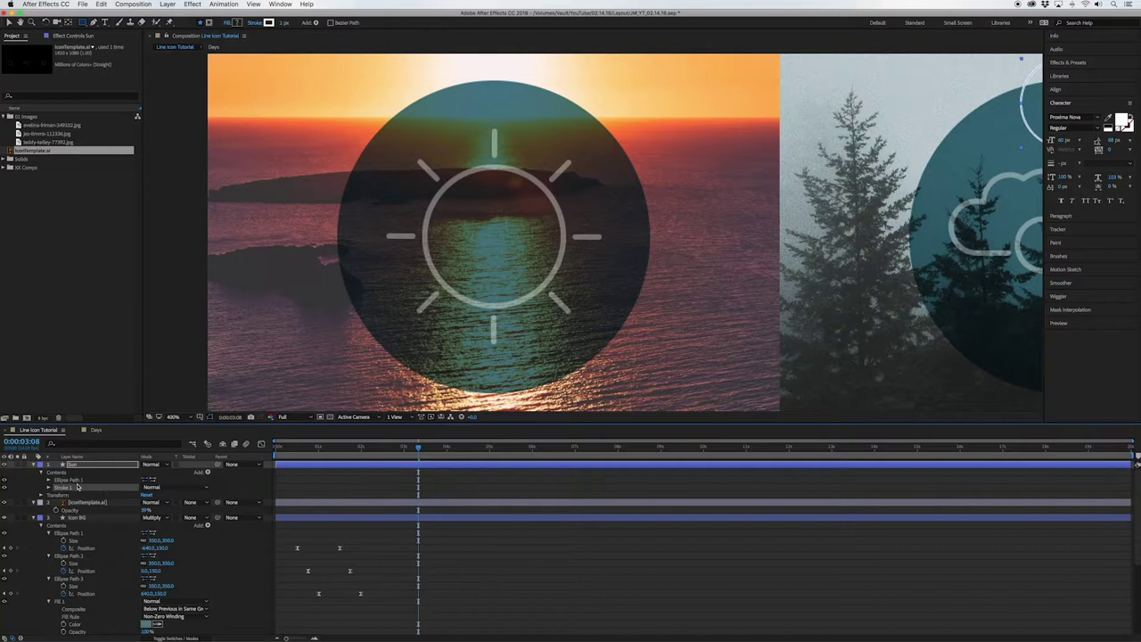
# Step: Set the stroke width to 6, then zoom the viewer back out to the whole layout
pyautogui.click(49, 488)
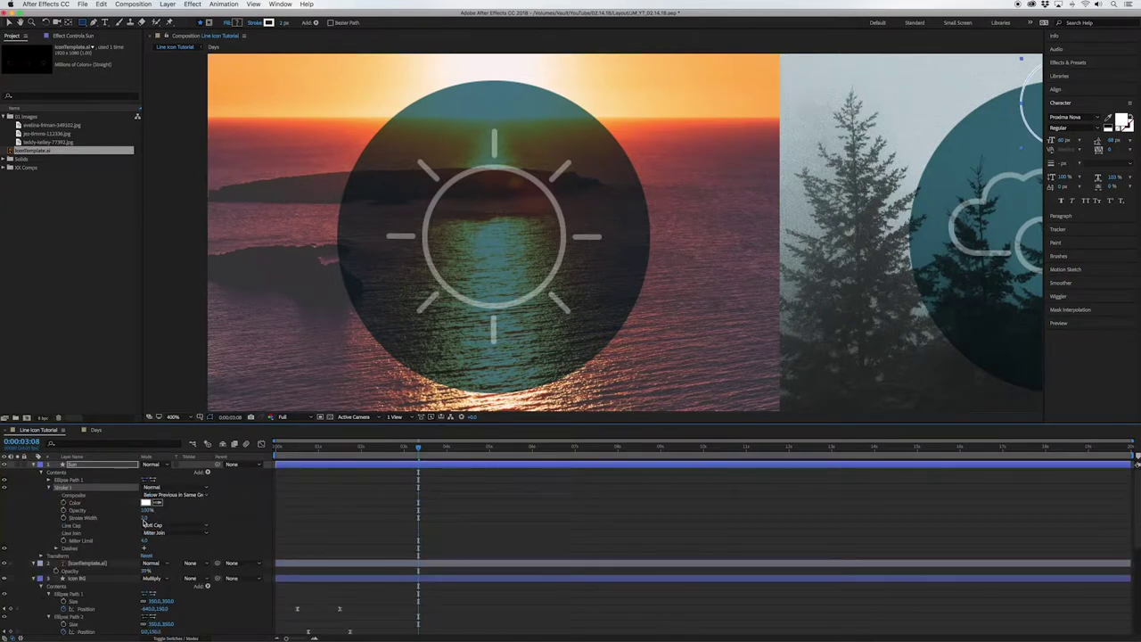
pyautogui.click(144, 519)
pyautogui.press('Return')
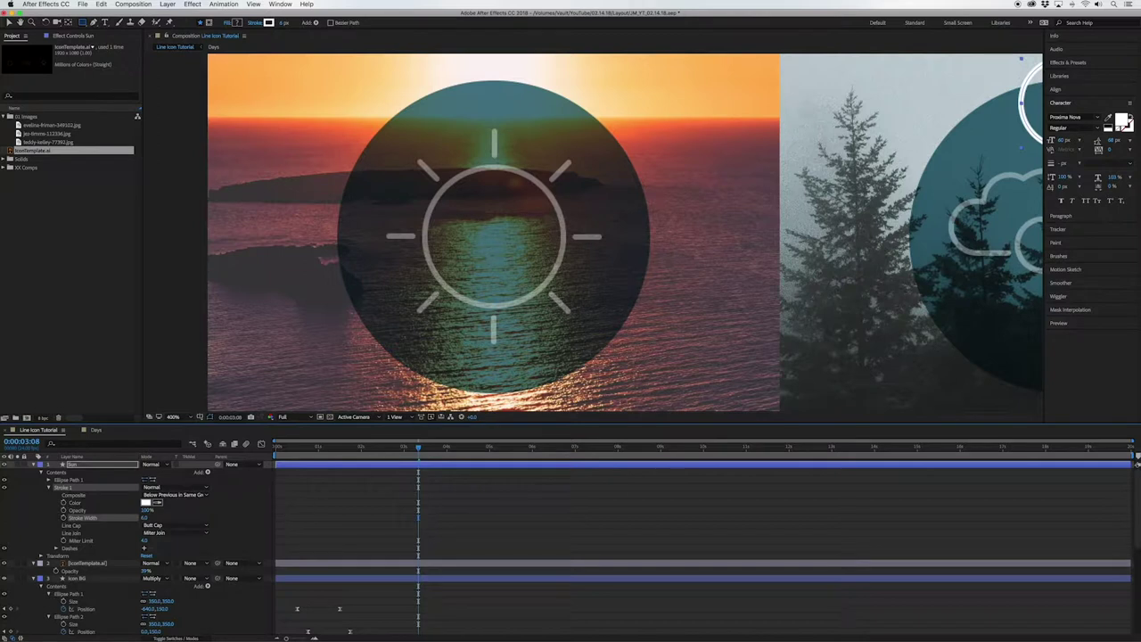
pyautogui.press(',')
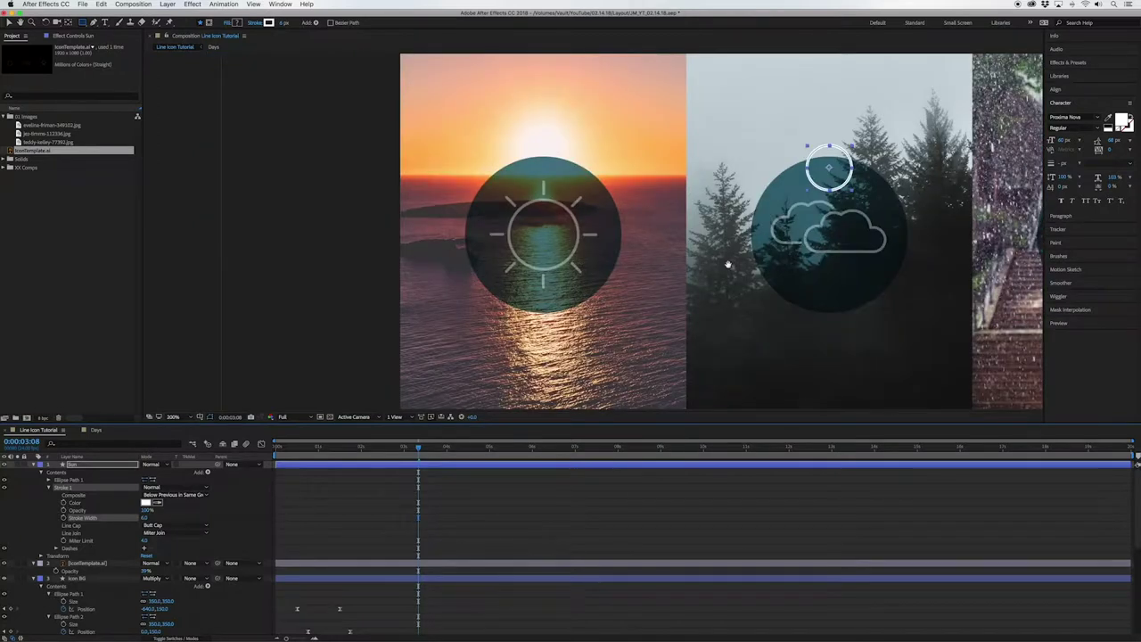
pyautogui.moveTo(728, 264); pyautogui.dragTo(613, 276)
pyautogui.press(',')
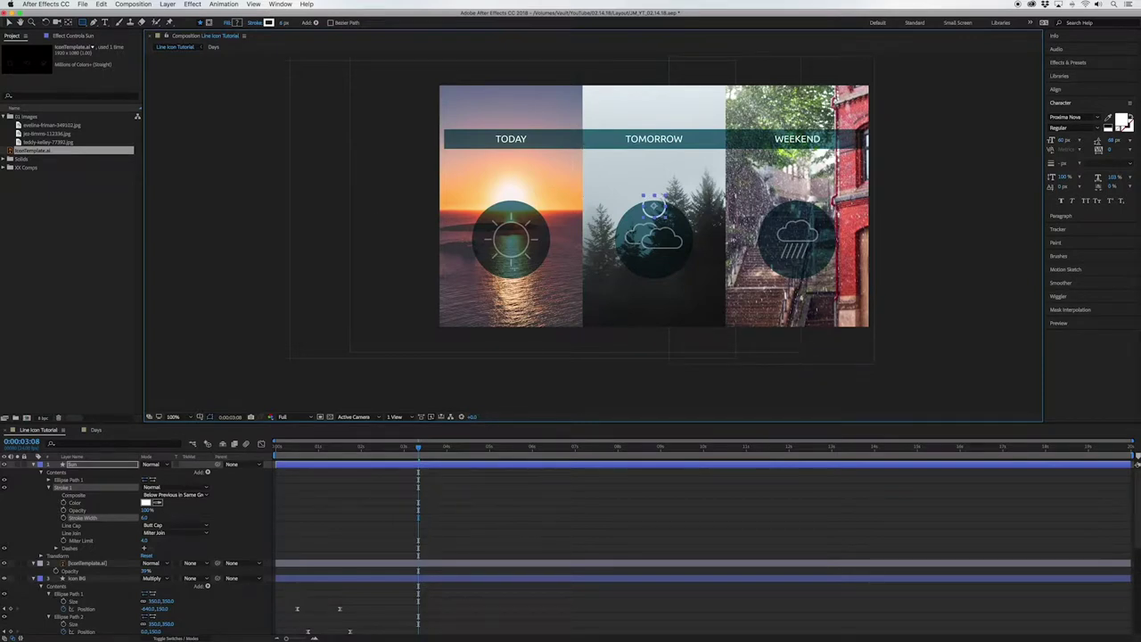
# Step: Move the ellipse onto the sun icon's centre and scale Ellipse Path 1 Size to 155
pyautogui.click(8, 24)
pyautogui.moveTo(660, 210); pyautogui.dragTo(511, 239)
pyautogui.click(511, 239)
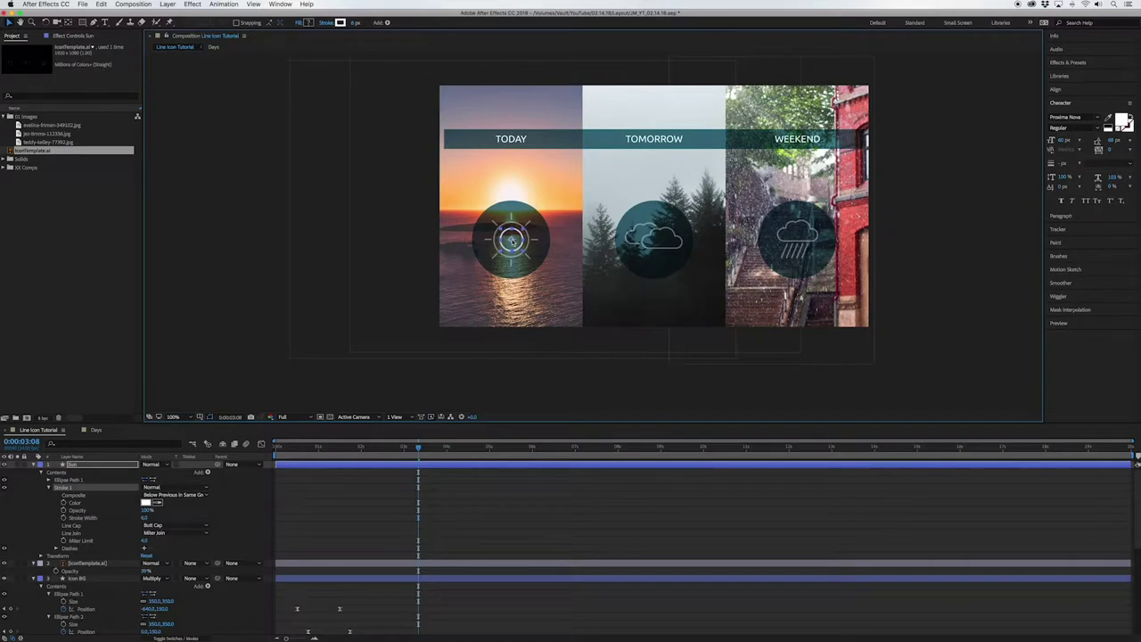
pyautogui.scroll(4, 511, 239)
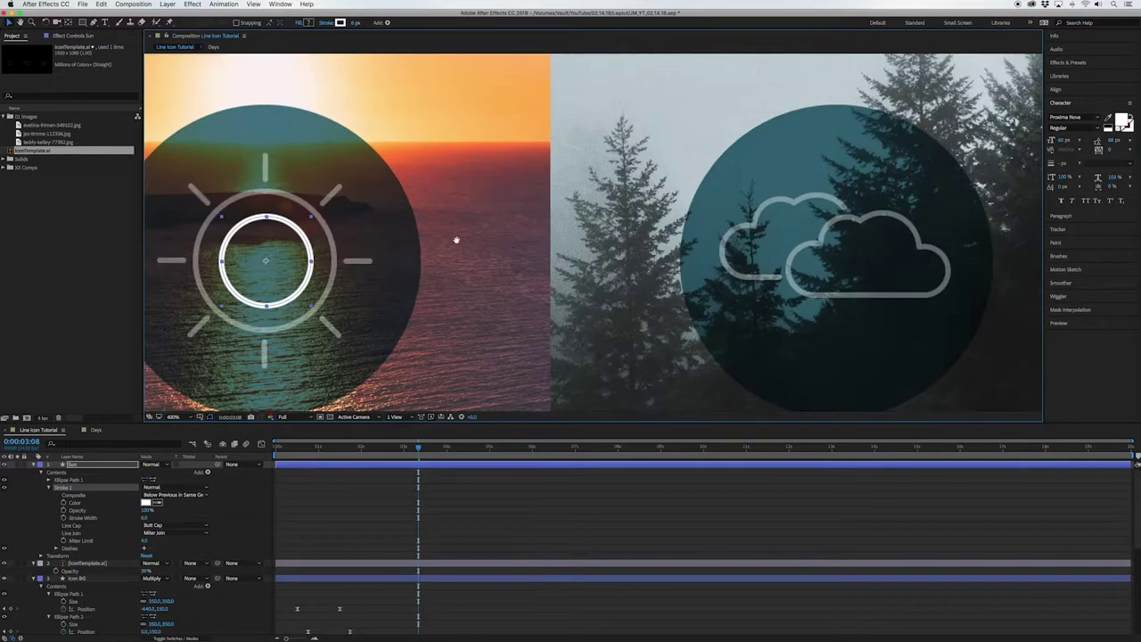
pyautogui.press('v')
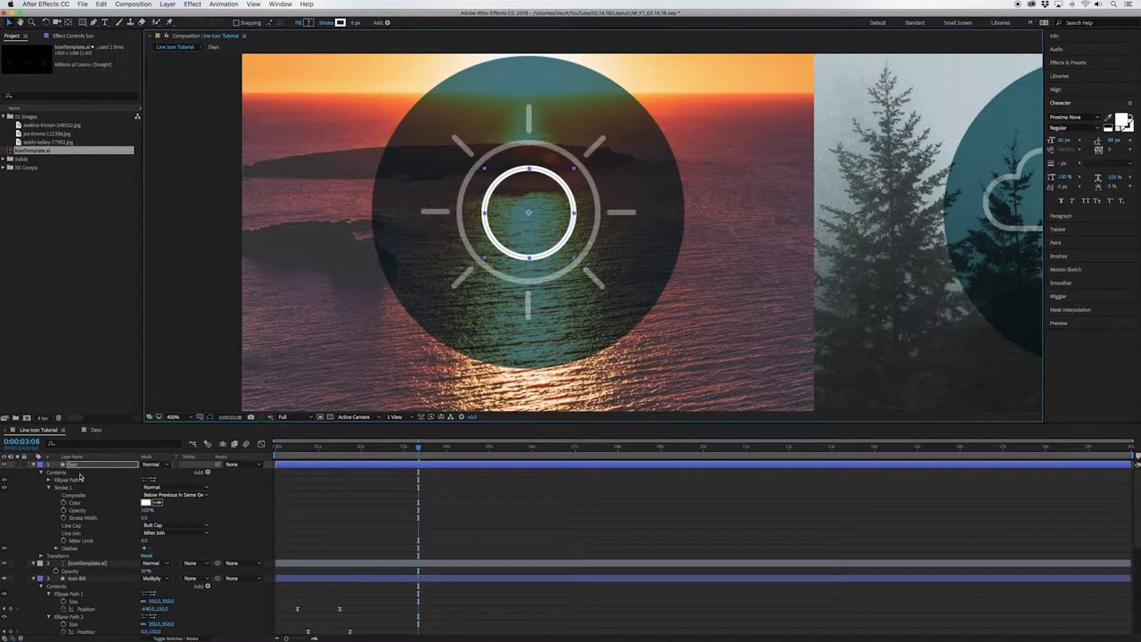
pyautogui.click(49, 481)
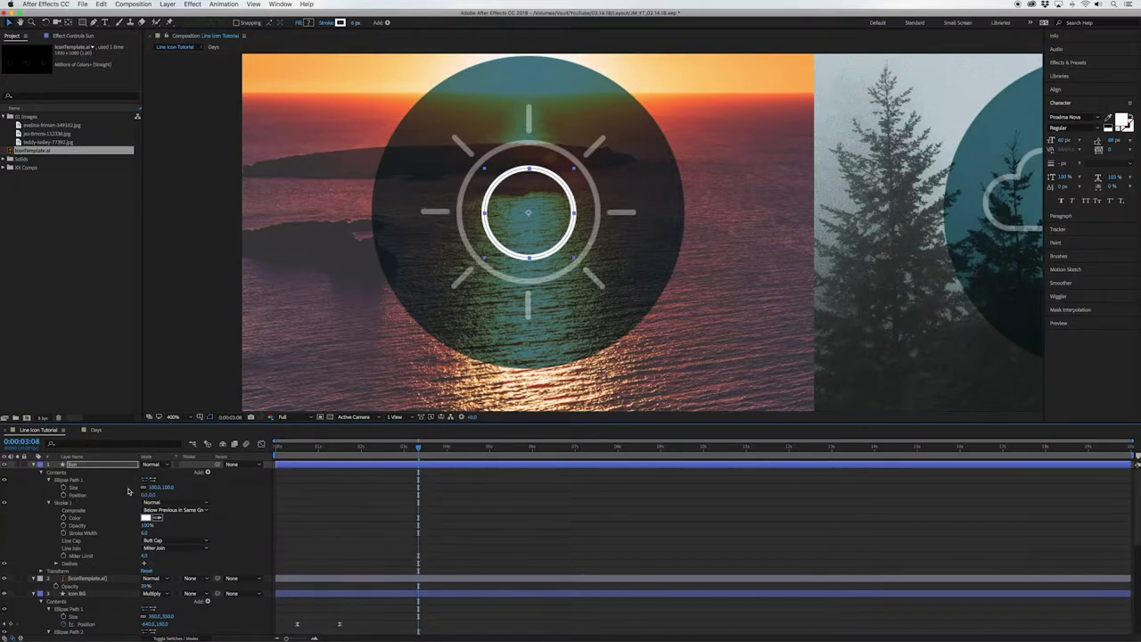
pyautogui.moveTo(154, 489); pyautogui.dragTo(178, 487)
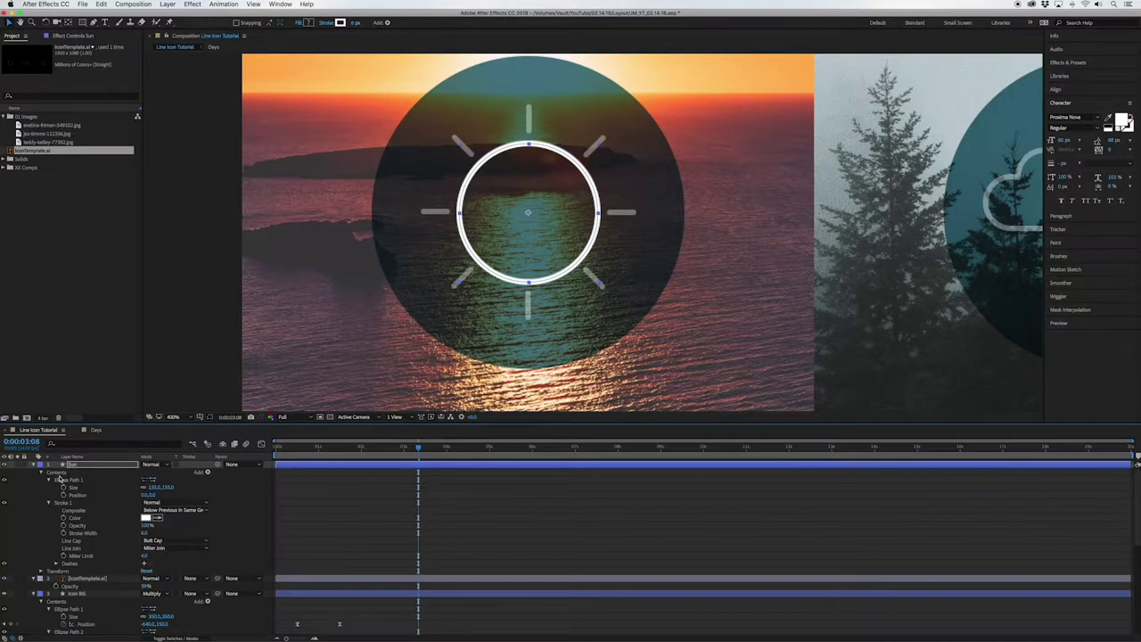
# Step: Add paths to the Sun layer and trace the upper and upper-right rays with the Pen
pyautogui.click(59, 474)
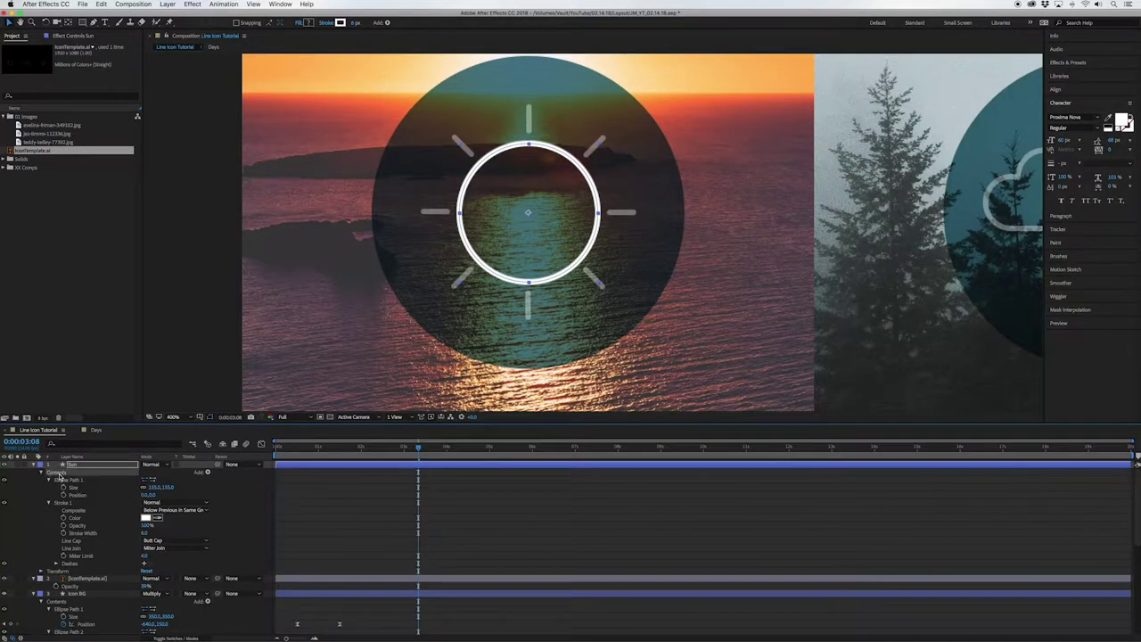
pyautogui.click(207, 473)
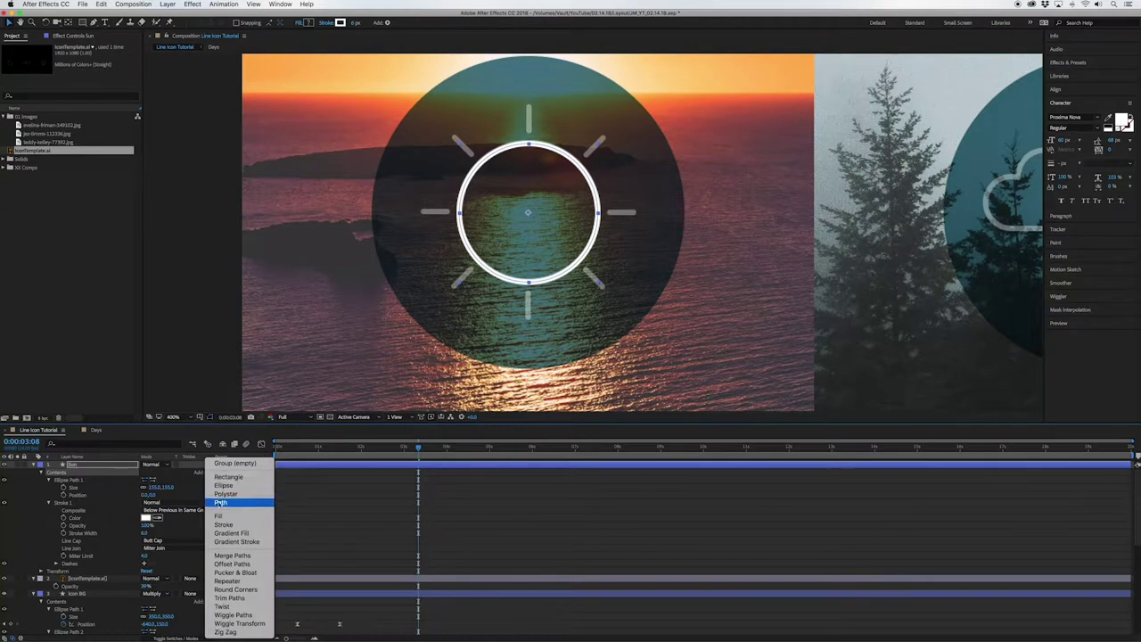
pyautogui.click(220, 505)
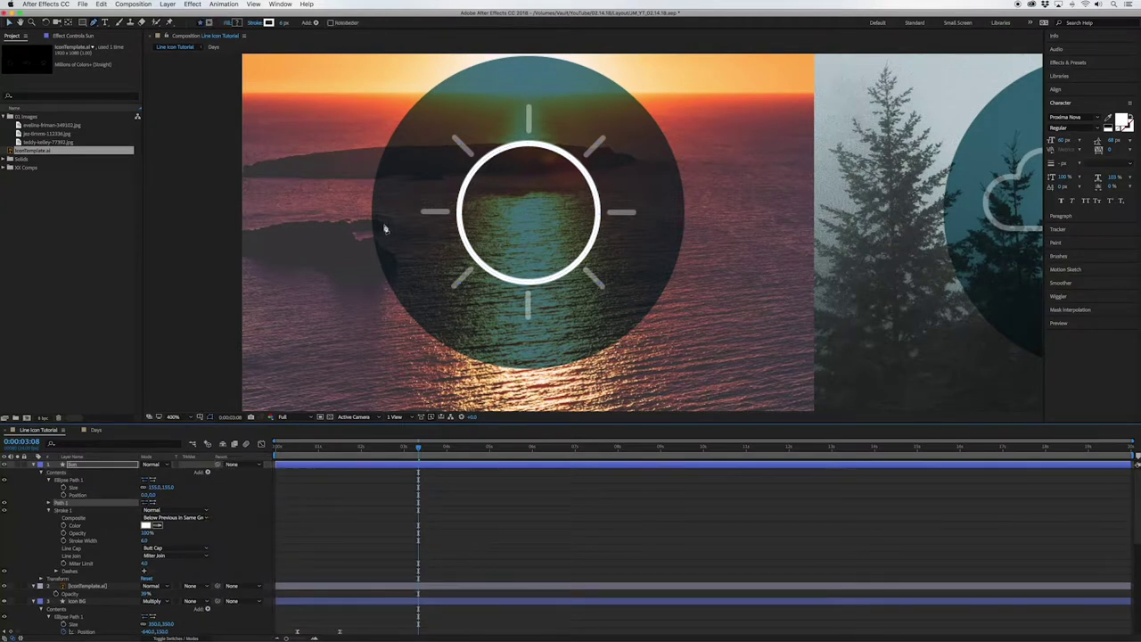
pyautogui.click(529, 109)
pyautogui.click(530, 134)
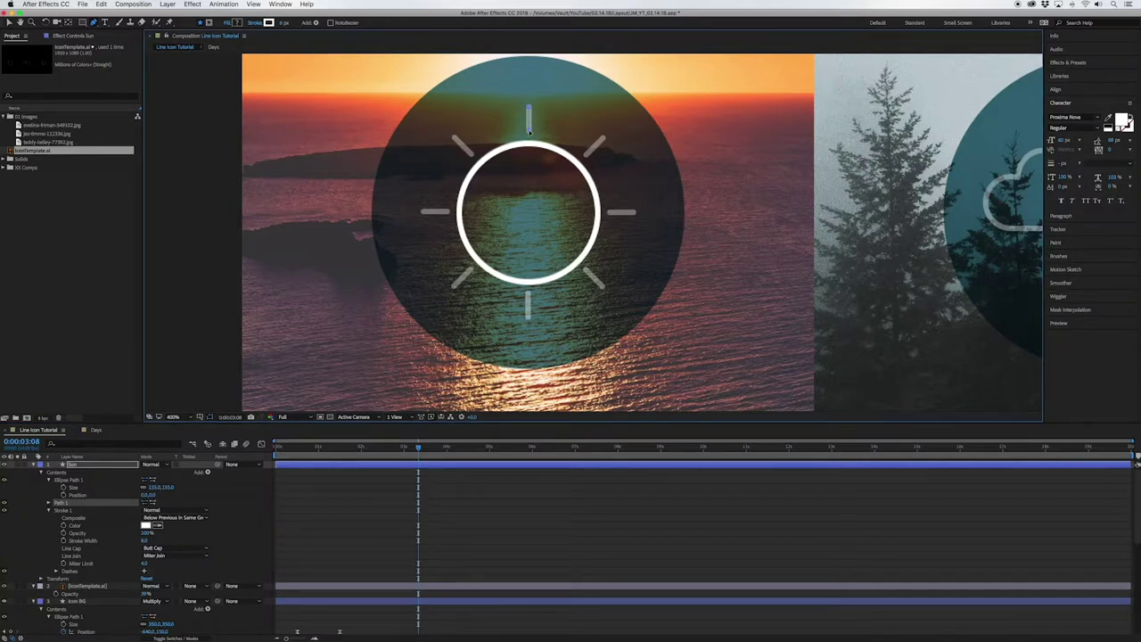
pyautogui.click(206, 473)
pyautogui.click(229, 505)
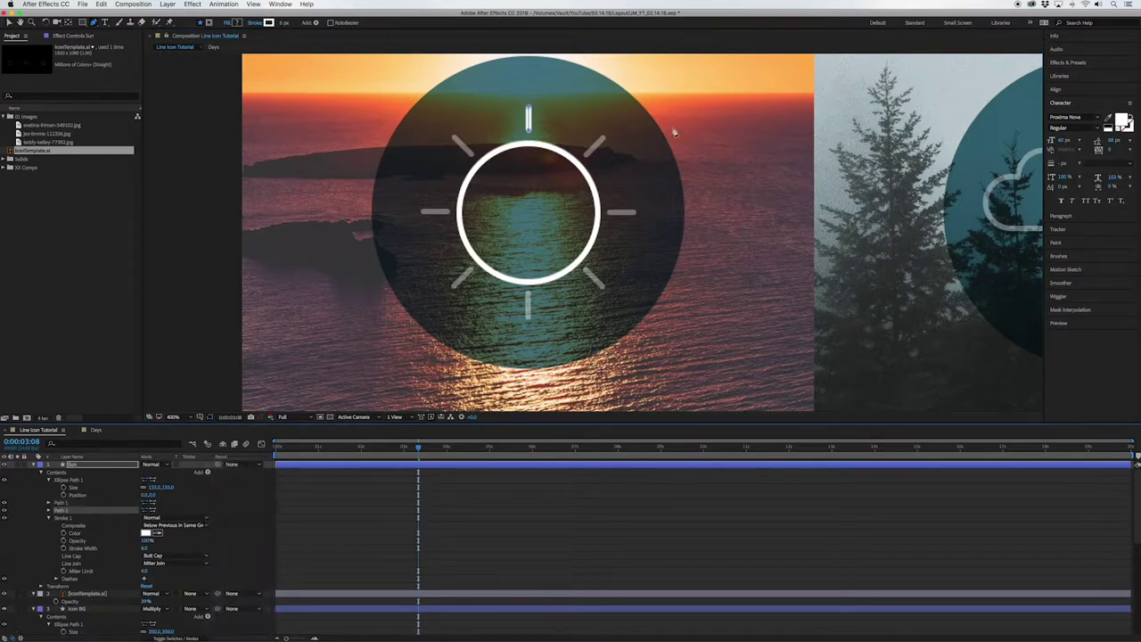
pyautogui.click(588, 154)
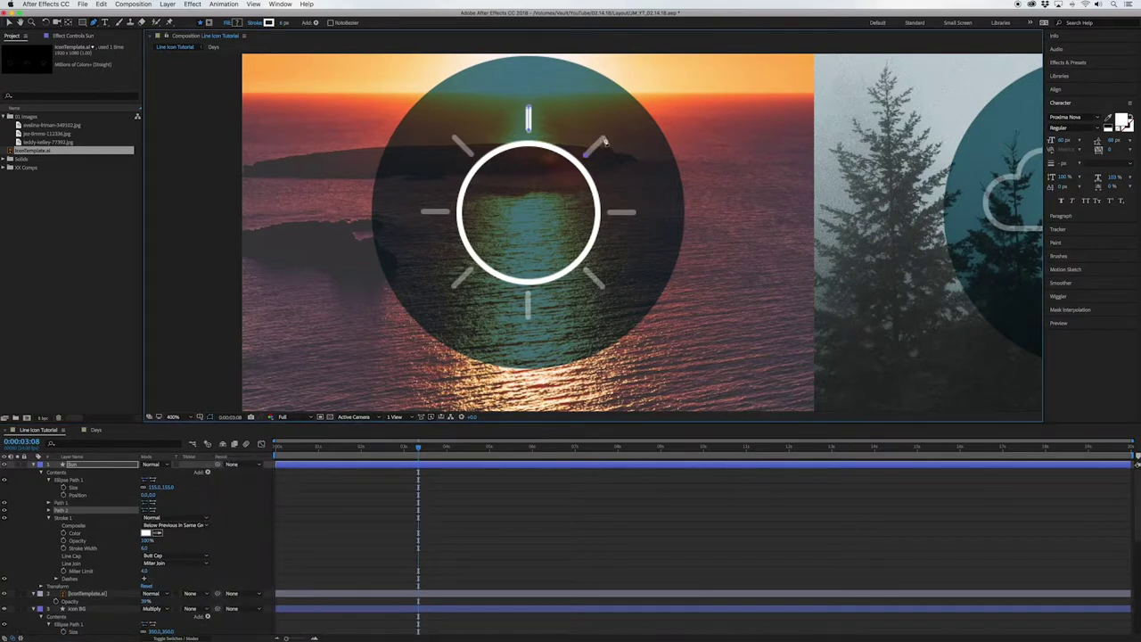
pyautogui.click(208, 472)
# Step: Add further paths tracing the right, lower-left and remaining rays around the sun circle
pyautogui.click(221, 502)
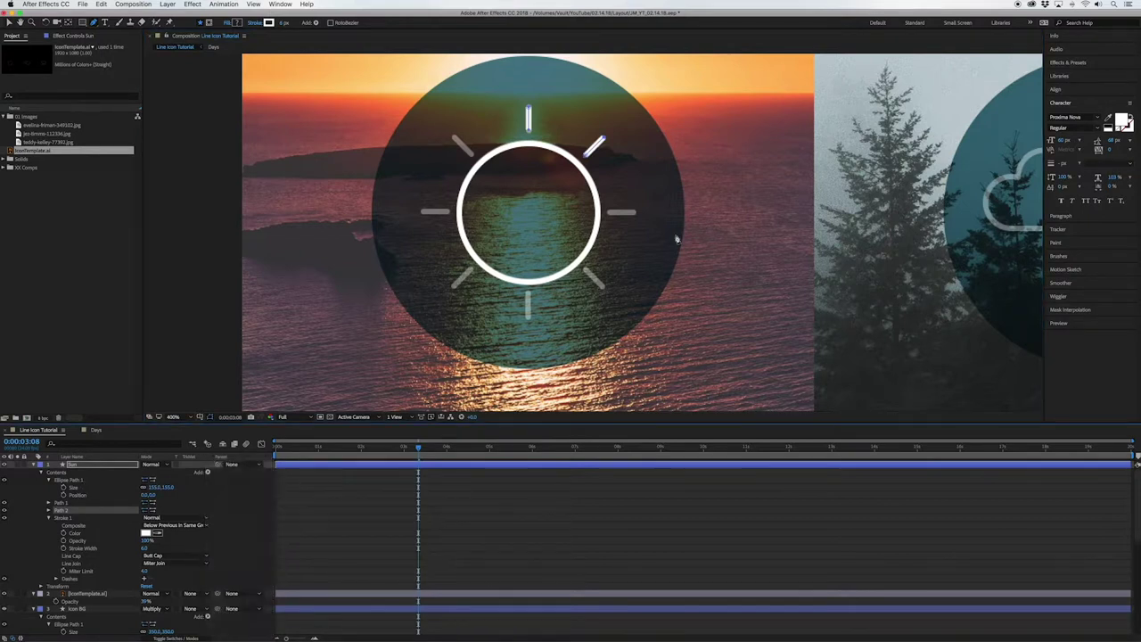
pyautogui.click(609, 212)
pyautogui.click(635, 212)
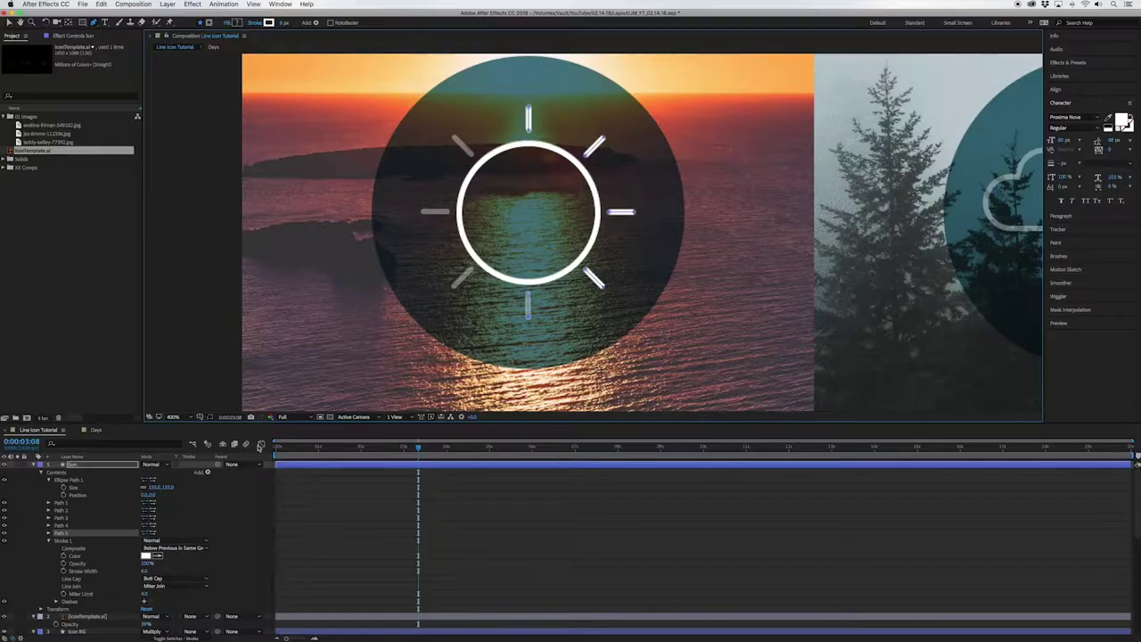
pyautogui.click(208, 472)
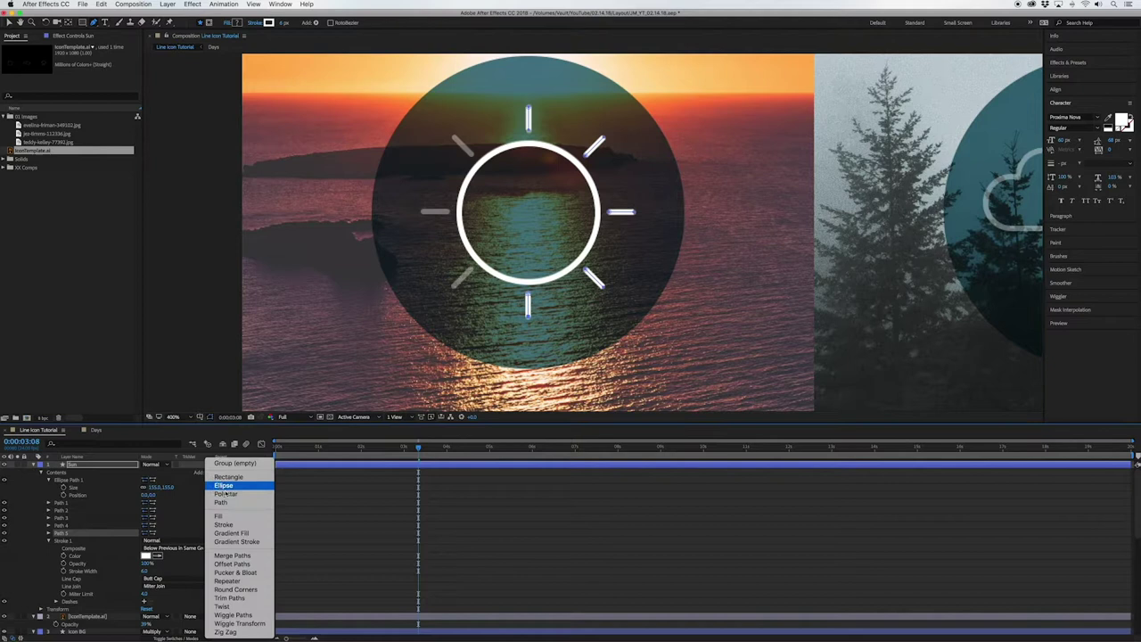
pyautogui.click(218, 505)
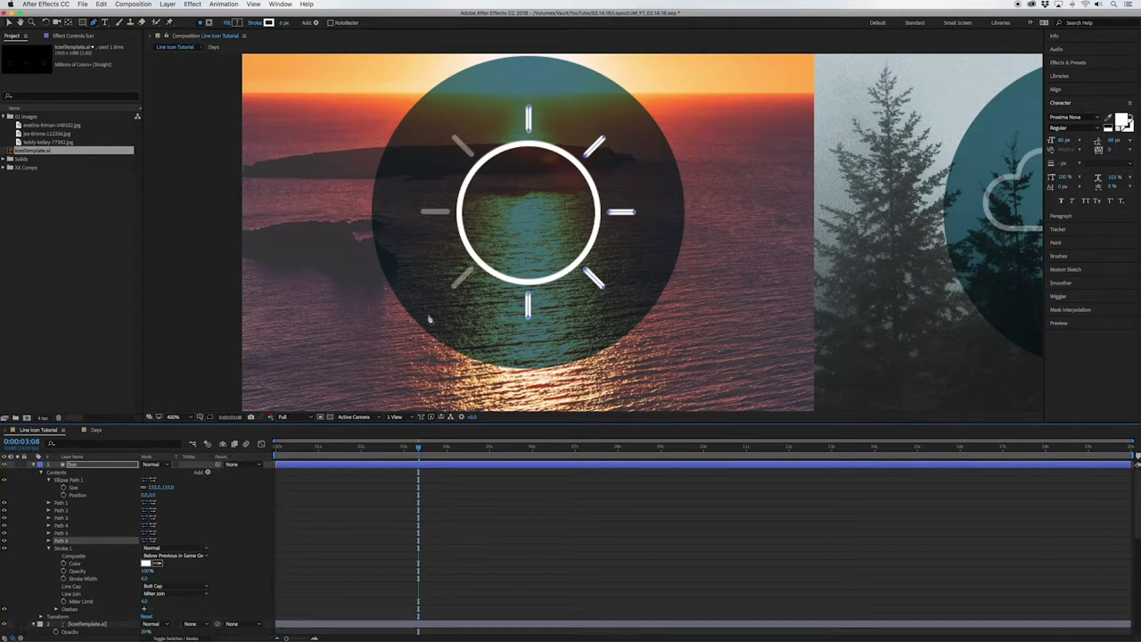
pyautogui.click(473, 275)
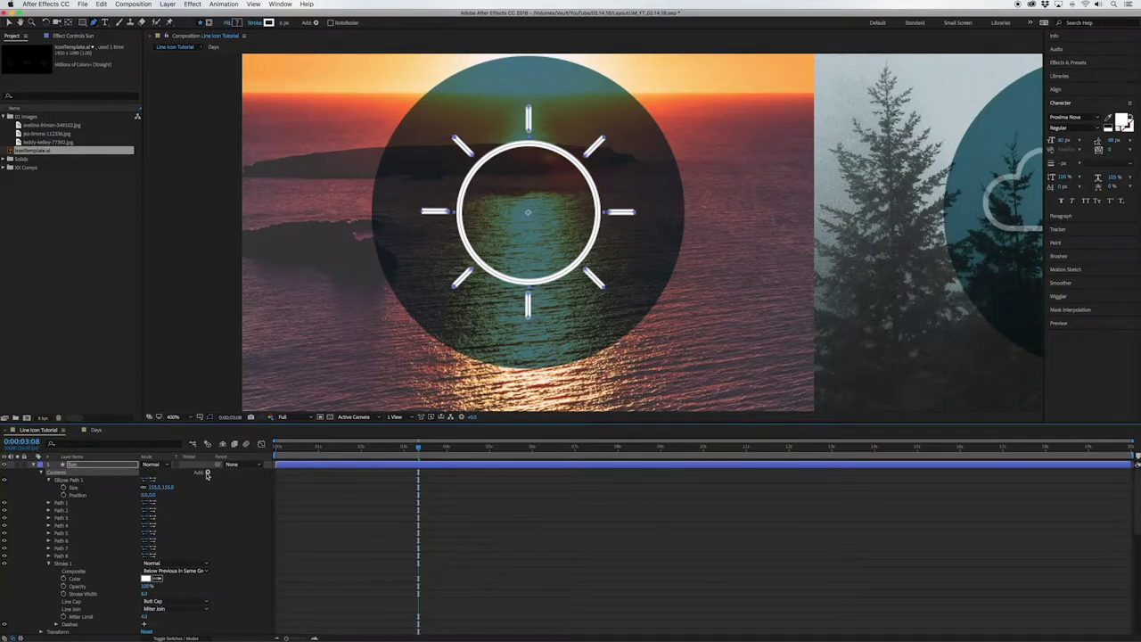
# Step: Add Trim Paths to the Sun layer and set its End to 50%
pyautogui.click(207, 473)
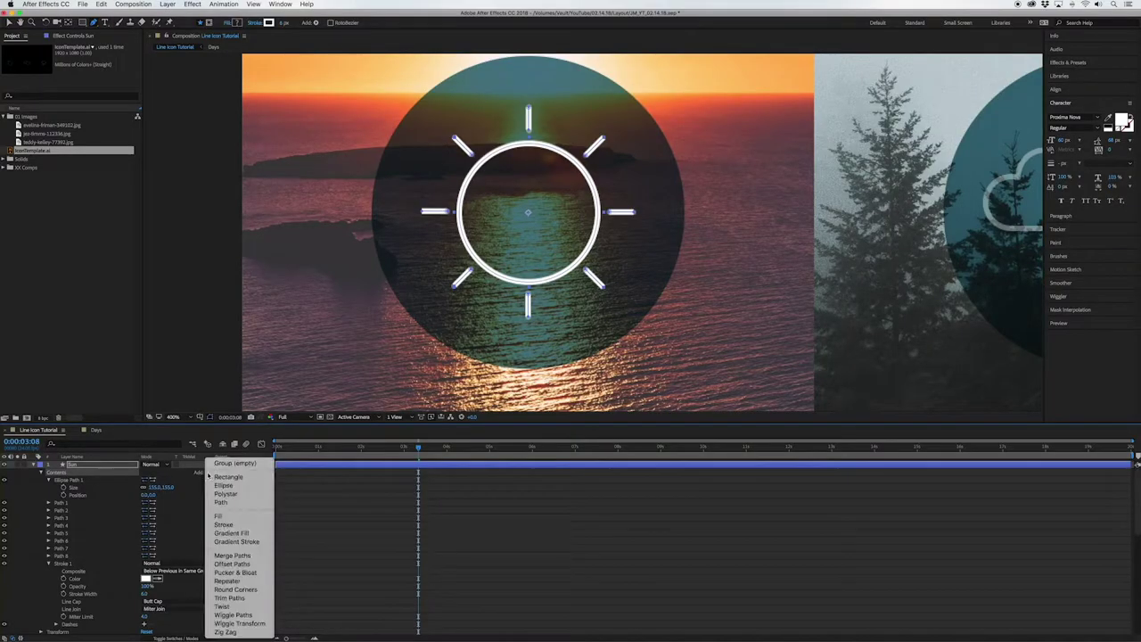
pyautogui.click(229, 598)
pyautogui.scroll(-1, 118, 587)
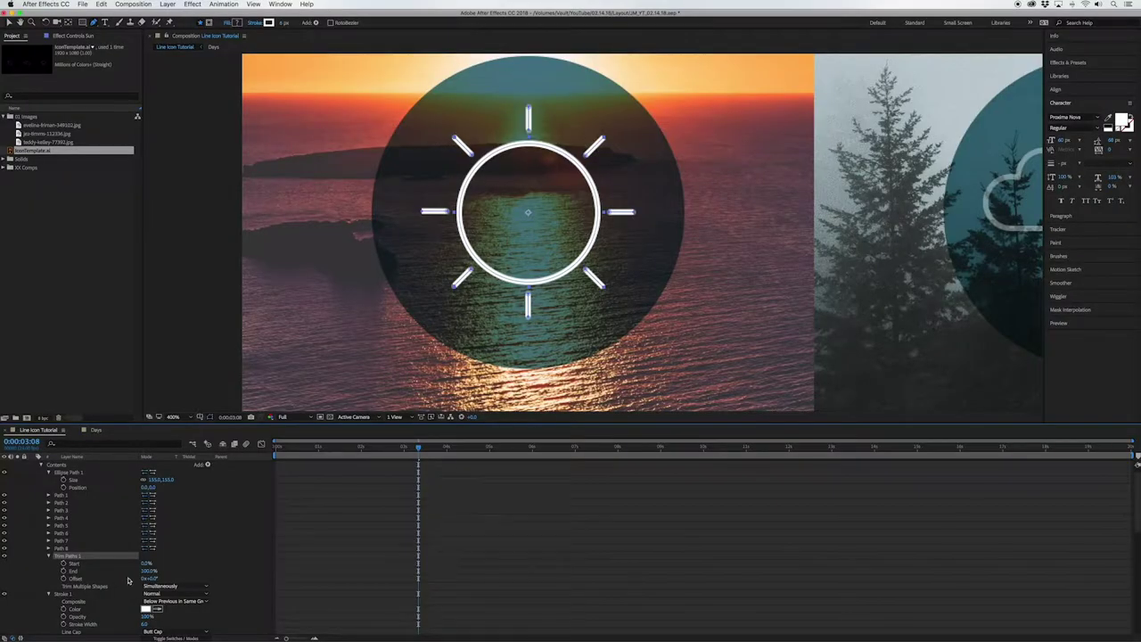
pyautogui.moveTo(148, 576); pyautogui.dragTo(128, 576)
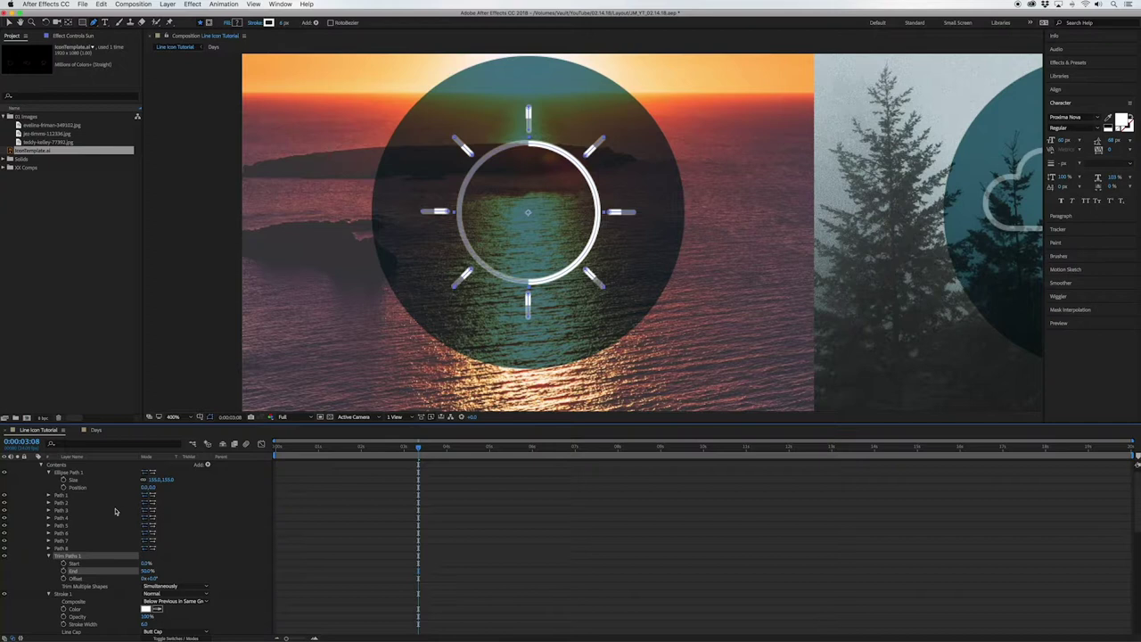
# Step: Set the sun's Stroke 1 Line Cap to Round Cap
pyautogui.click(49, 593)
pyautogui.scroll(-2, 80, 570)
pyautogui.click(63, 555)
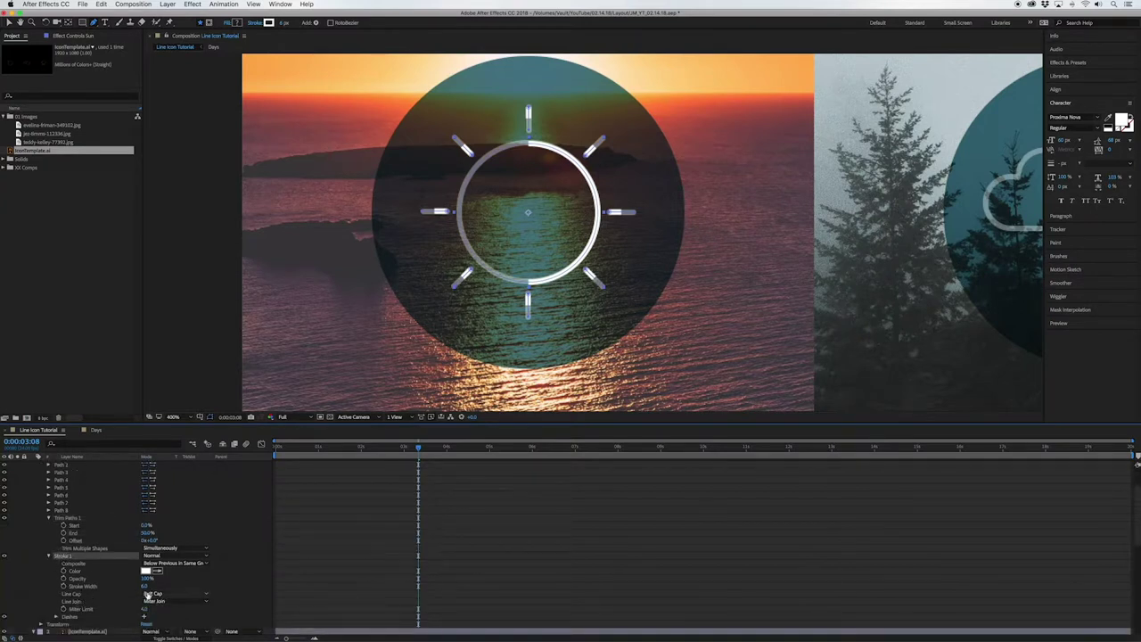
pyautogui.click(147, 595)
pyautogui.click(156, 614)
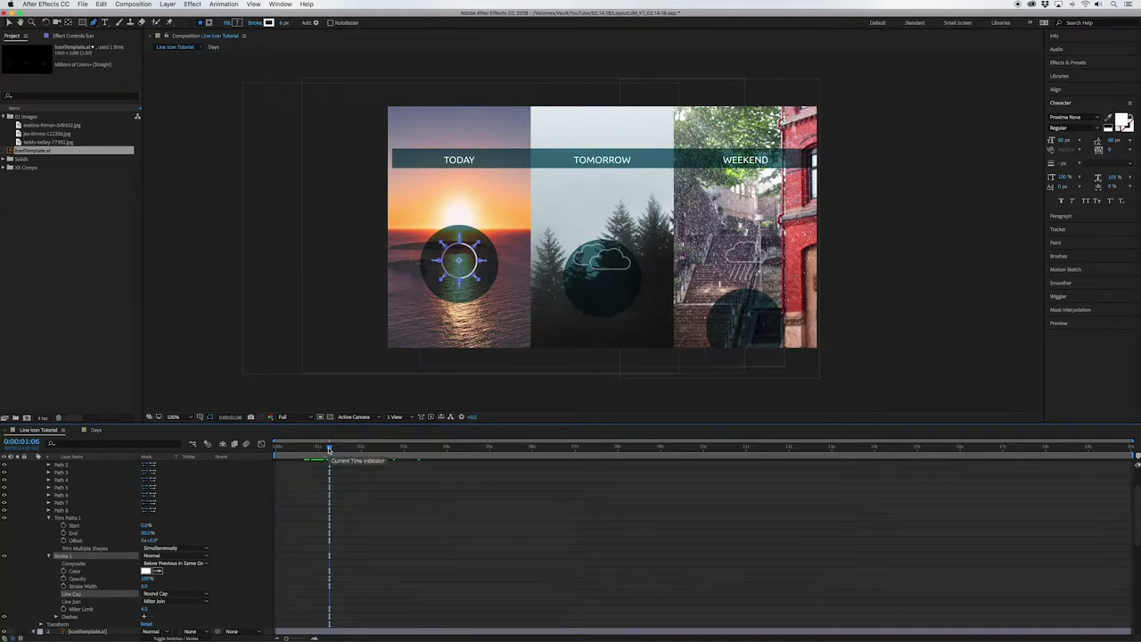
# Step: Keyframe Trim Paths End from 0% to 100% over one second
pyautogui.moveTo(143, 533); pyautogui.dragTo(89, 536)
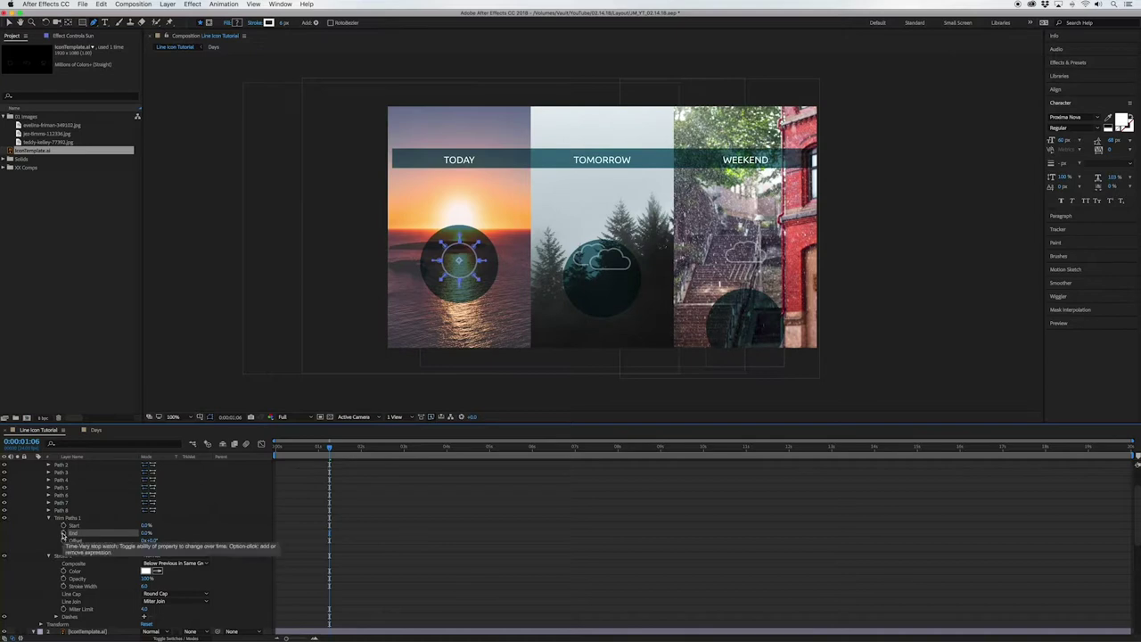
pyautogui.click(63, 534)
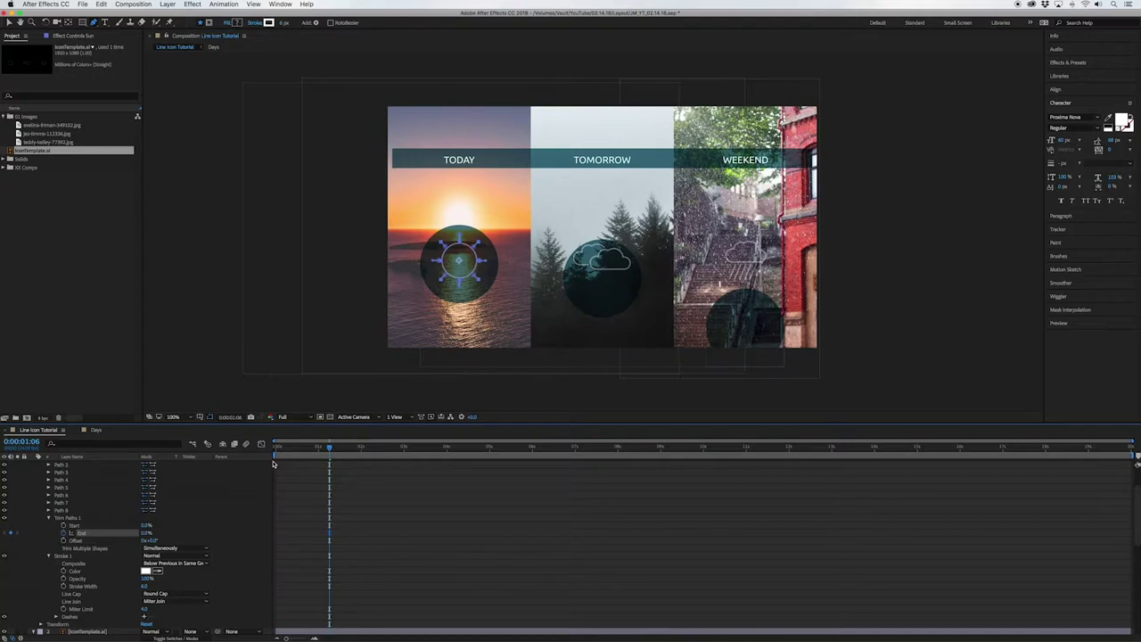
pyautogui.moveTo(337, 448); pyautogui.dragTo(371, 448)
pyautogui.click(143, 536)
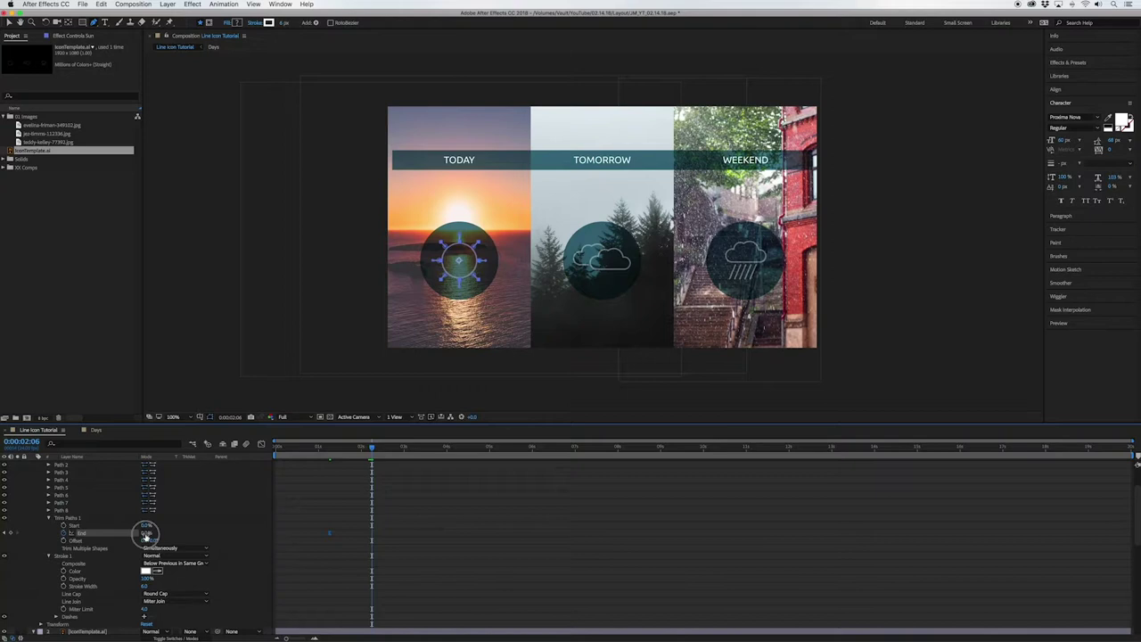
pyautogui.moveTo(257, 533); pyautogui.dragTo(329, 531)
pyautogui.press('Home')
# Step: Enable motion blur for the comp and preview the sun drawing on
pyautogui.click(245, 447)
pyautogui.press('space')
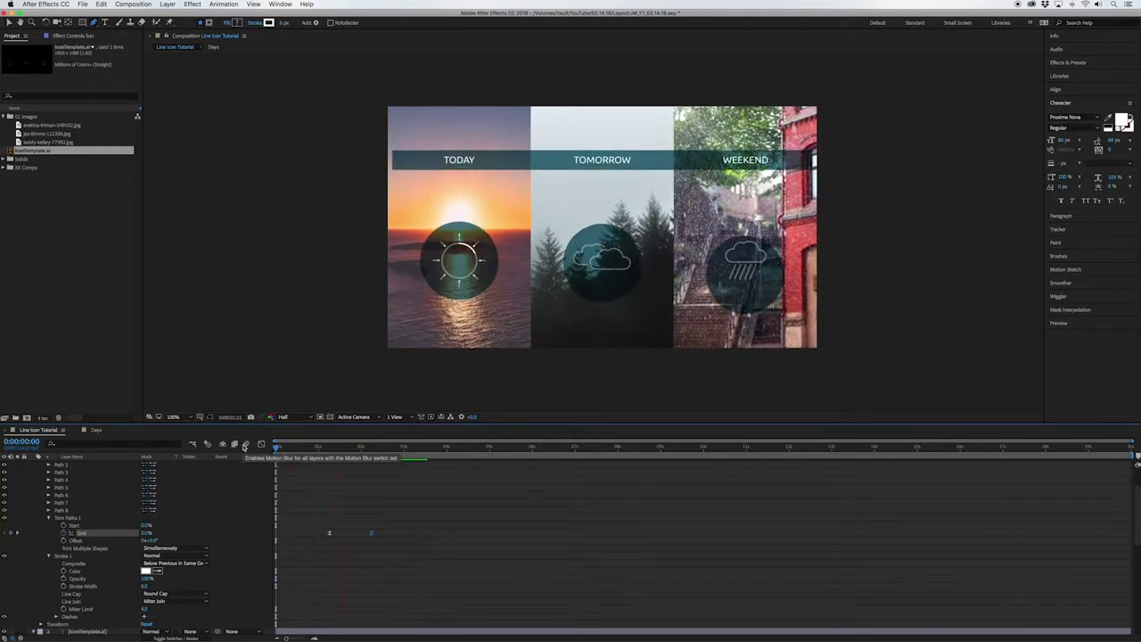
pyautogui.press('space')
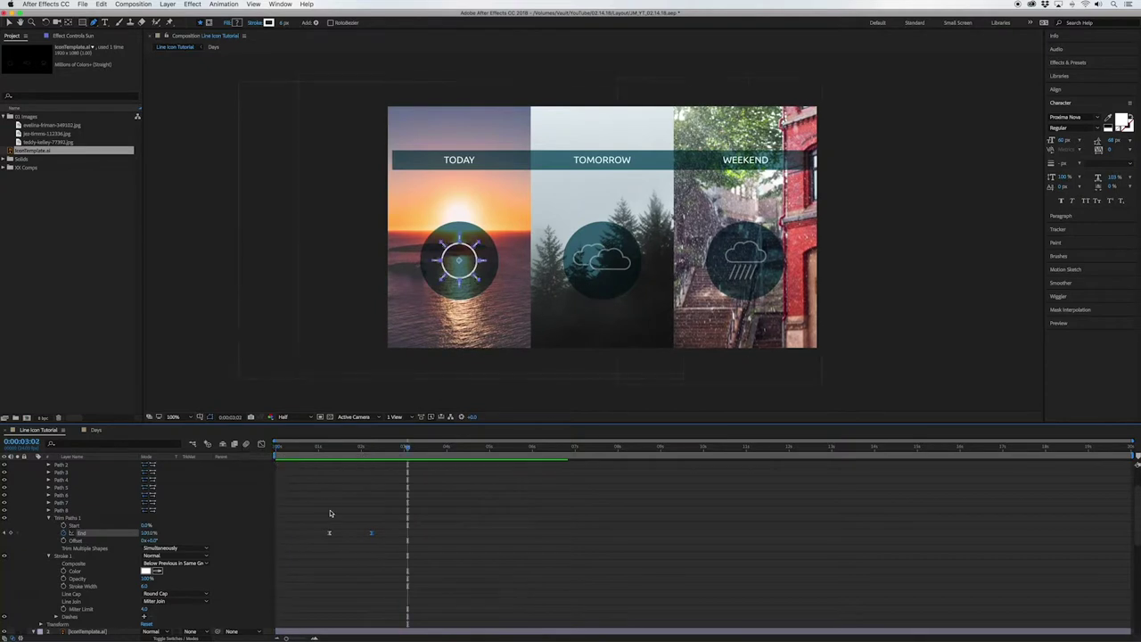
# Step: Apply Easy Ease to both End keyframes in the Graph Editor, then preview the eased draw-on
pyautogui.click(262, 445)
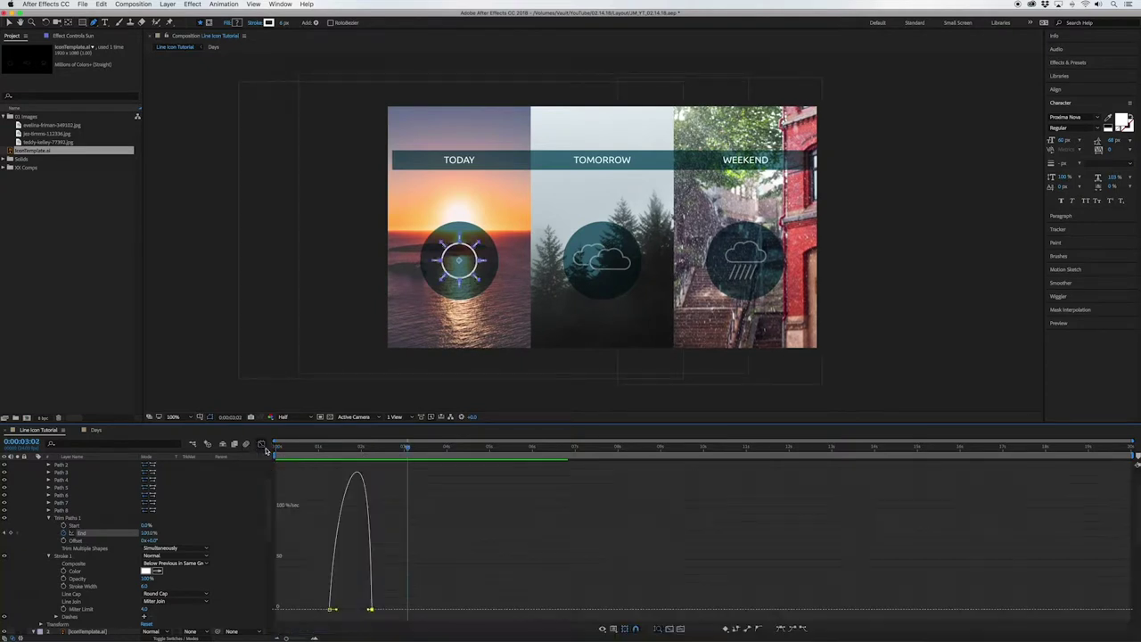
pyautogui.moveTo(322, 592)
pyautogui.mouseDown()
pyautogui.moveTo(413, 621)
pyautogui.moveTo(319, 600)
pyautogui.mouseUp()
pyautogui.click(781, 628)
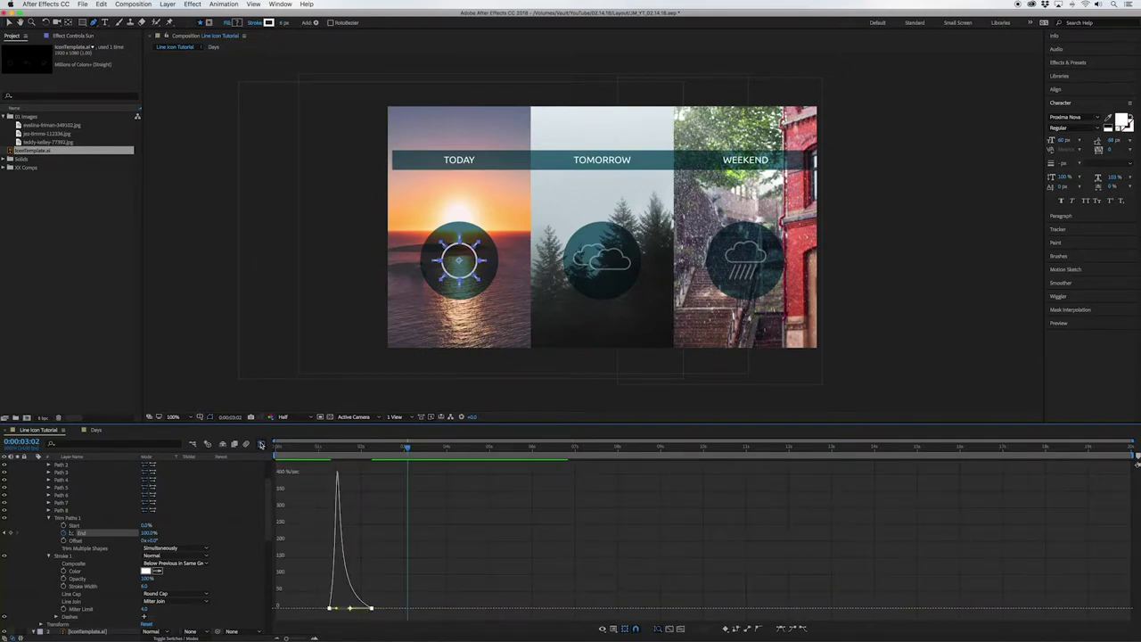
pyautogui.click(262, 444)
pyautogui.press('Home')
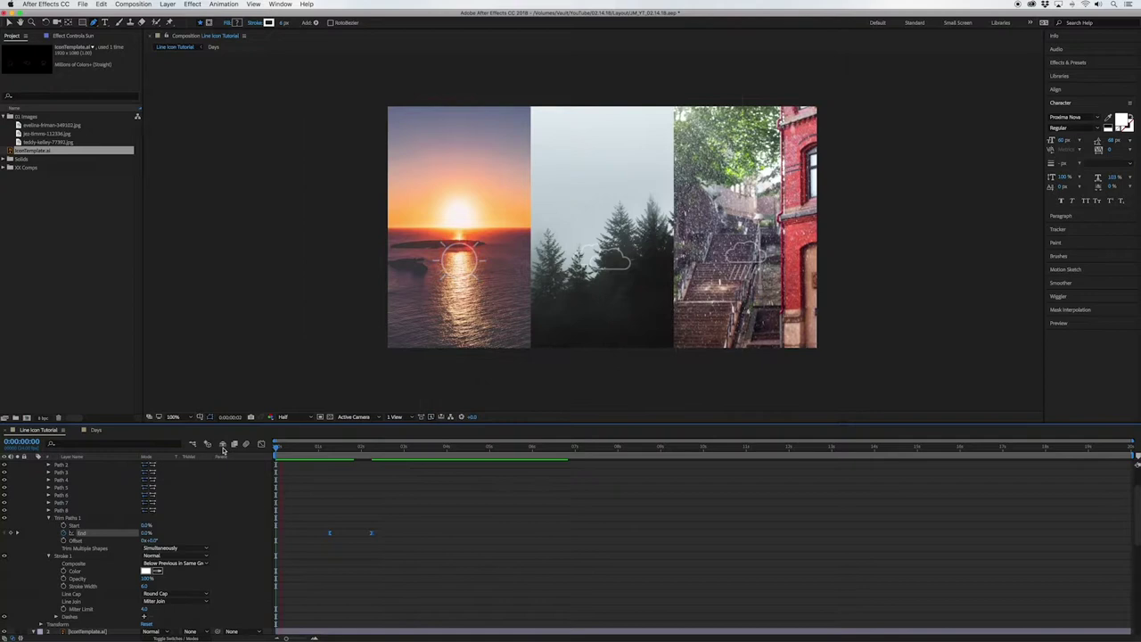
pyautogui.press('space')
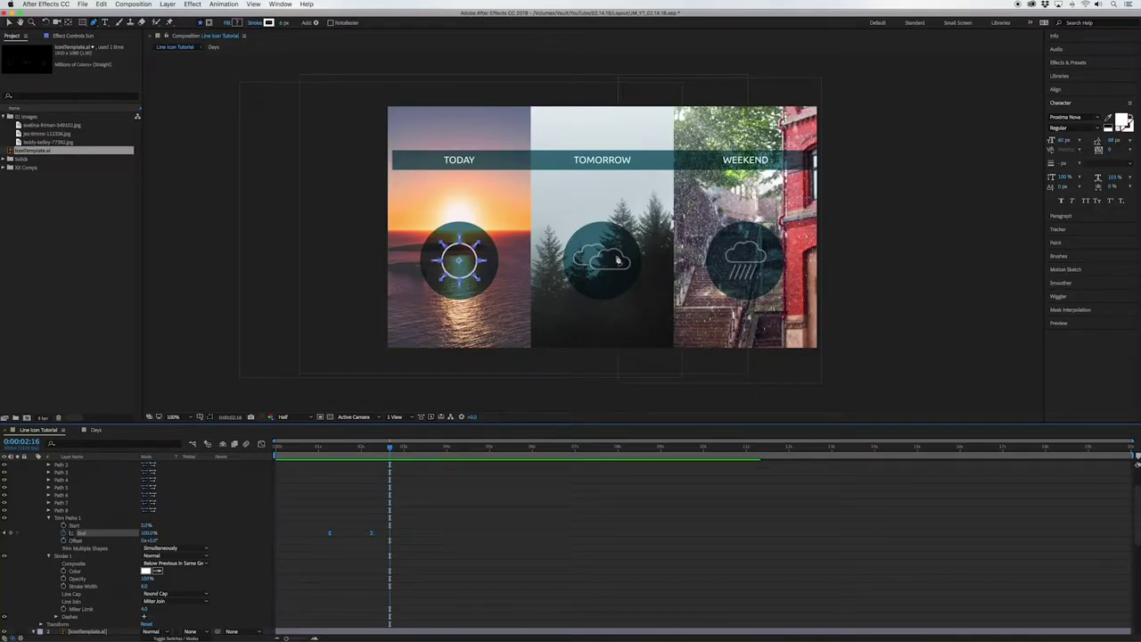
# Step: Zoom the viewer to 400% and pan over to the TOMORROW cloud icon
pyautogui.scroll(4, 618, 259)
pyautogui.moveTo(660, 321); pyautogui.dragTo(565, 214)
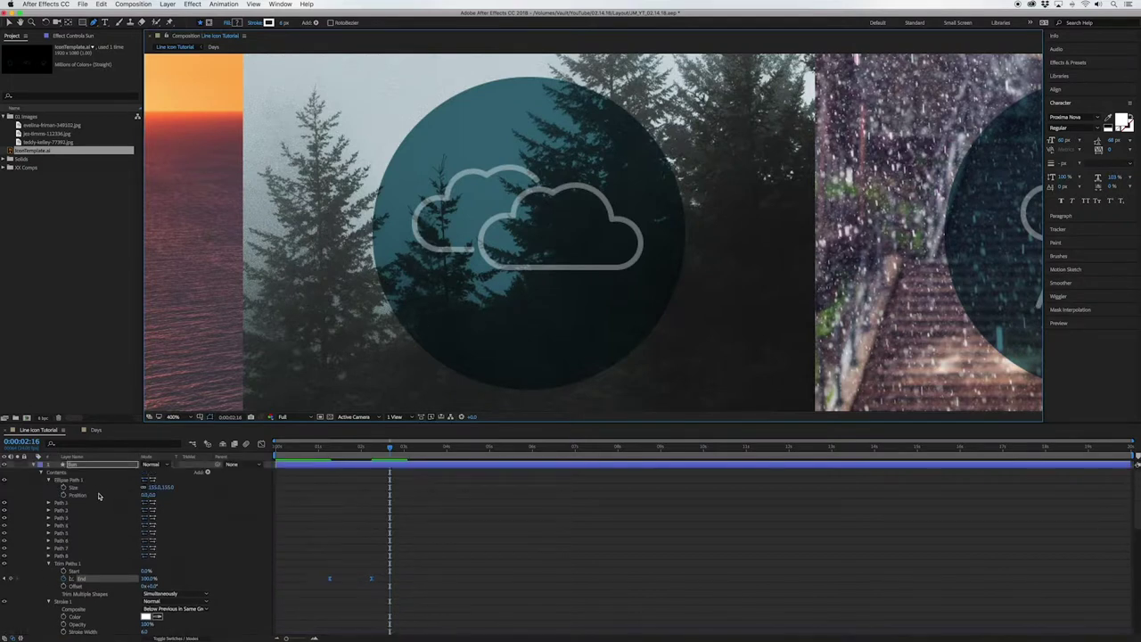
# Step: Rename the new shape layer to 'Clouds'
pyautogui.rightClick(78, 470)
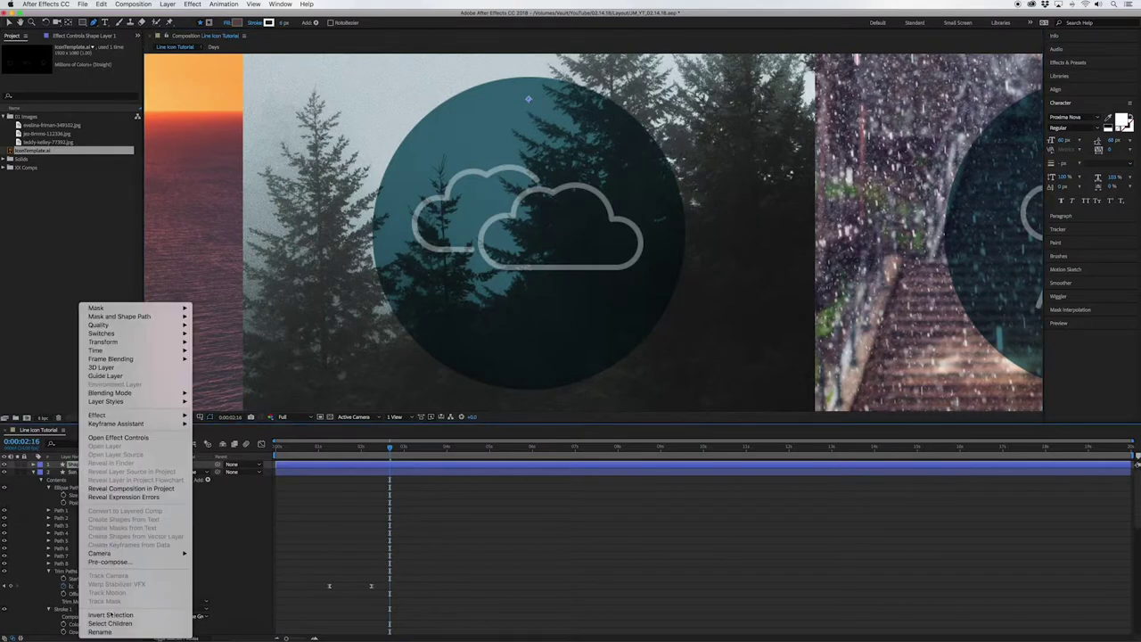
pyautogui.click(104, 631)
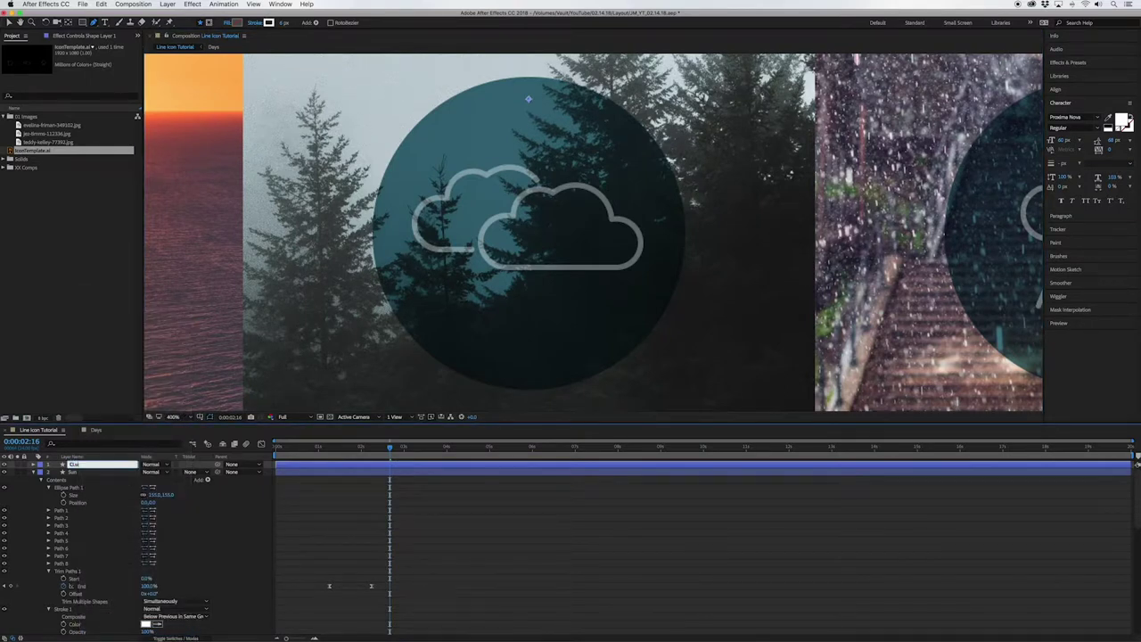
pyautogui.write('Clouds')
pyautogui.press('Return')
# Step: Add a stroke to the Clouds layer's contents and edit its width to 6
pyautogui.click(34, 465)
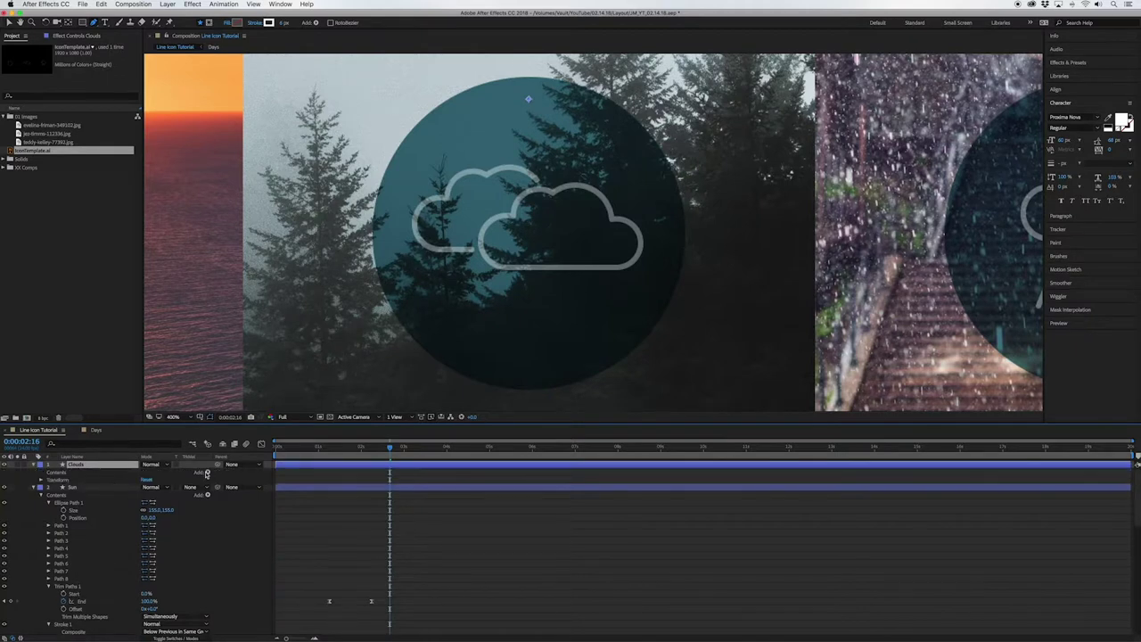
pyautogui.click(207, 473)
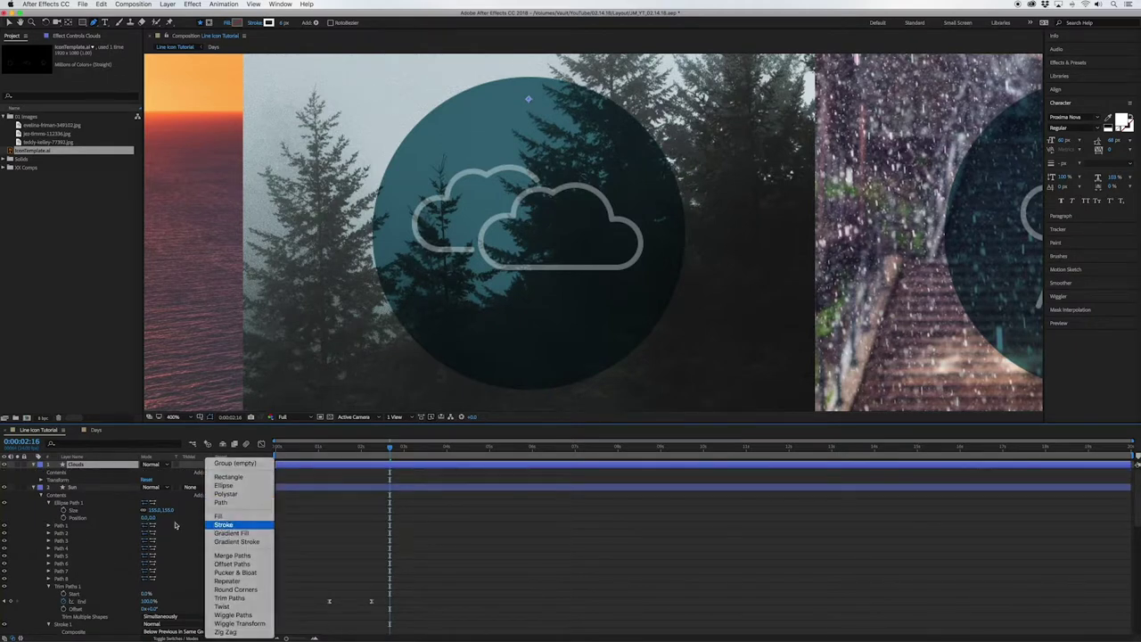
pyautogui.click(223, 524)
pyautogui.click(50, 480)
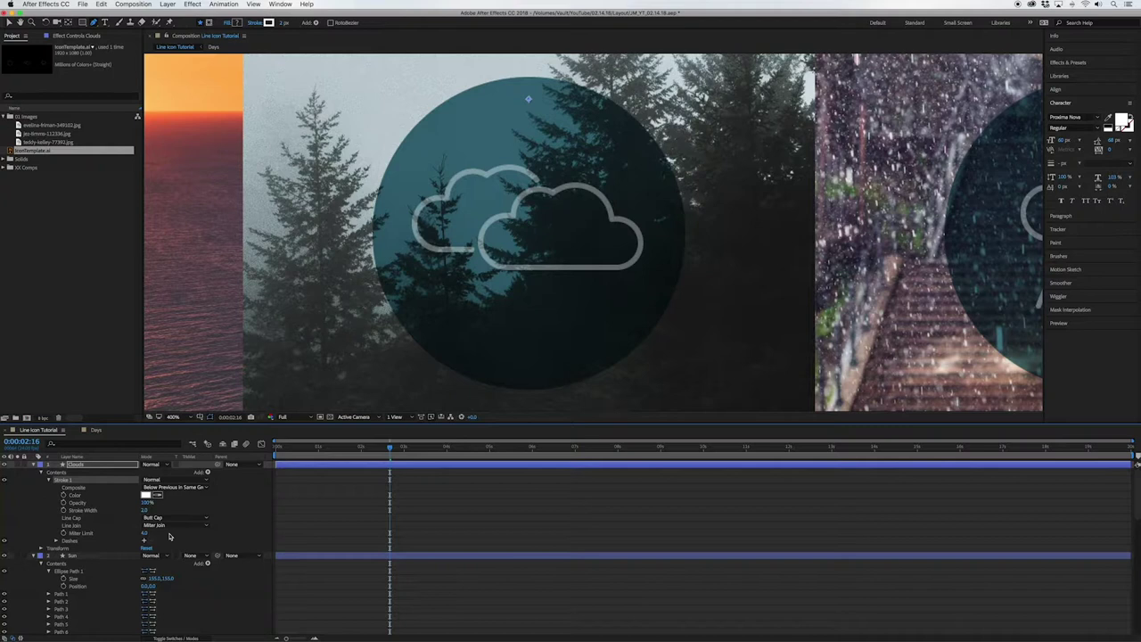
pyautogui.click(146, 510)
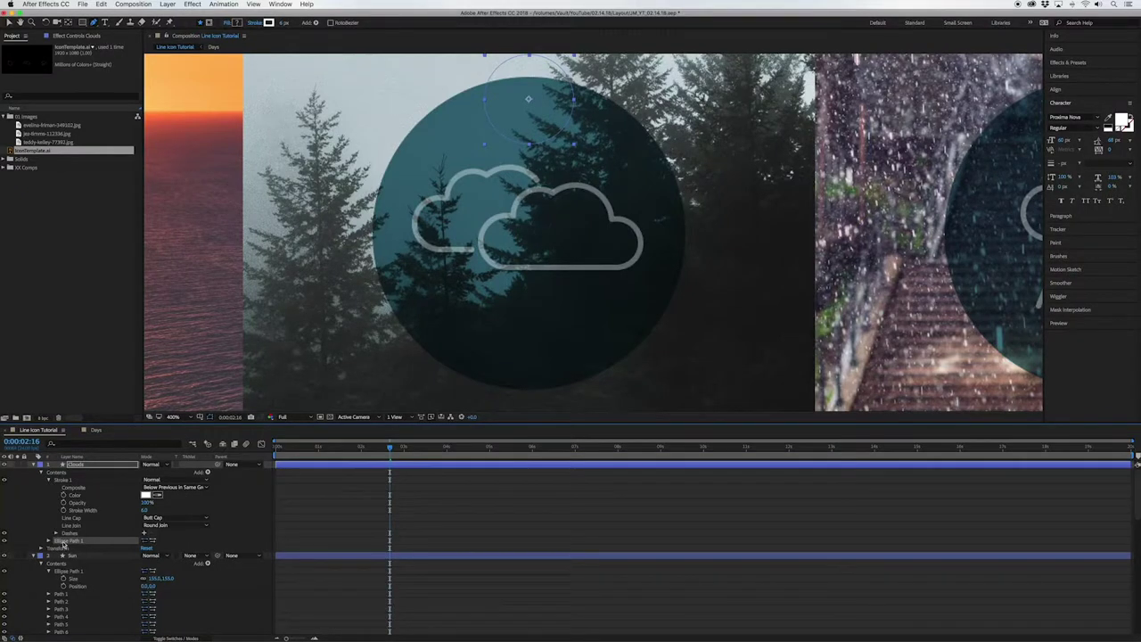
# Step: Move Ellipse Path 1 above Stroke 1 and shift the first ring right onto the cloud
pyautogui.moveTo(63, 542); pyautogui.dragTo(67, 481)
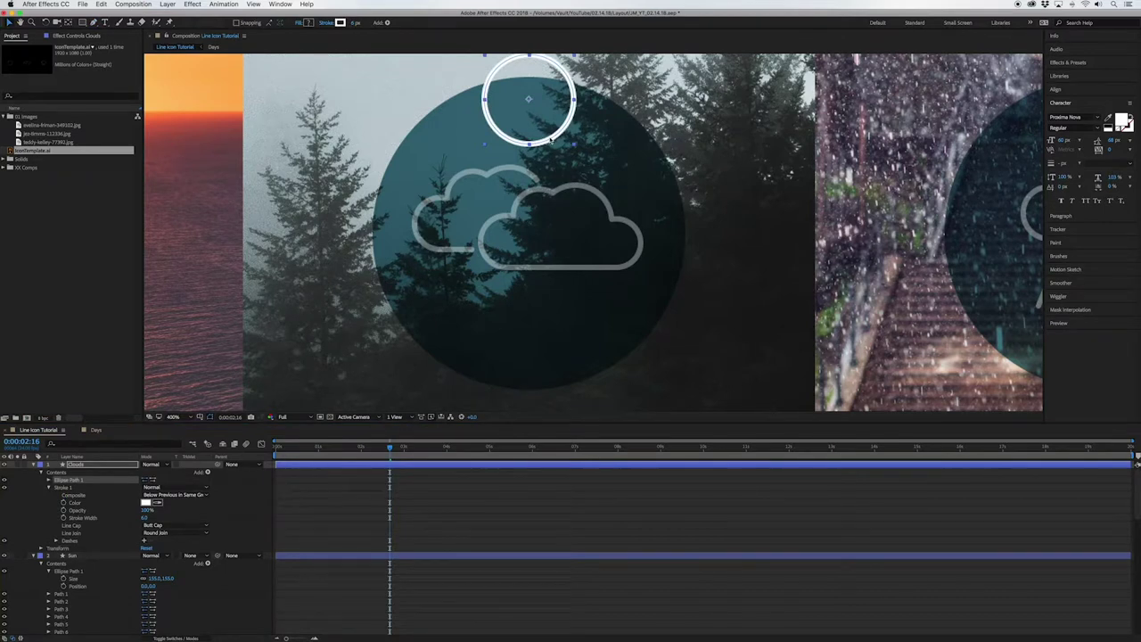
pyautogui.moveTo(551, 140); pyautogui.dragTo(550, 186)
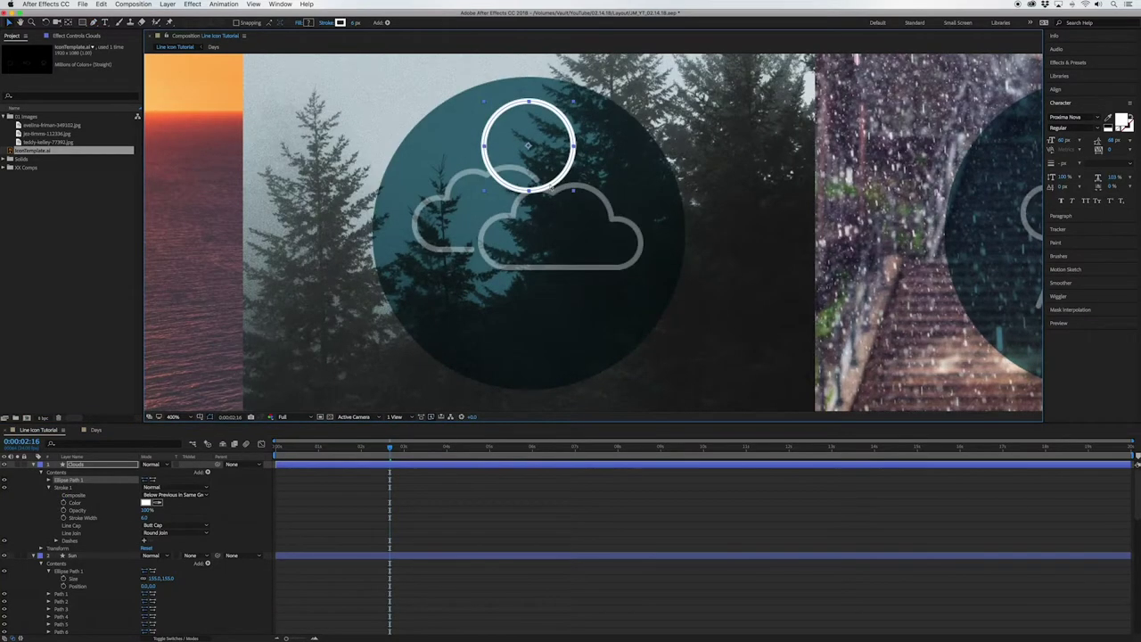
pyautogui.press('super+z')
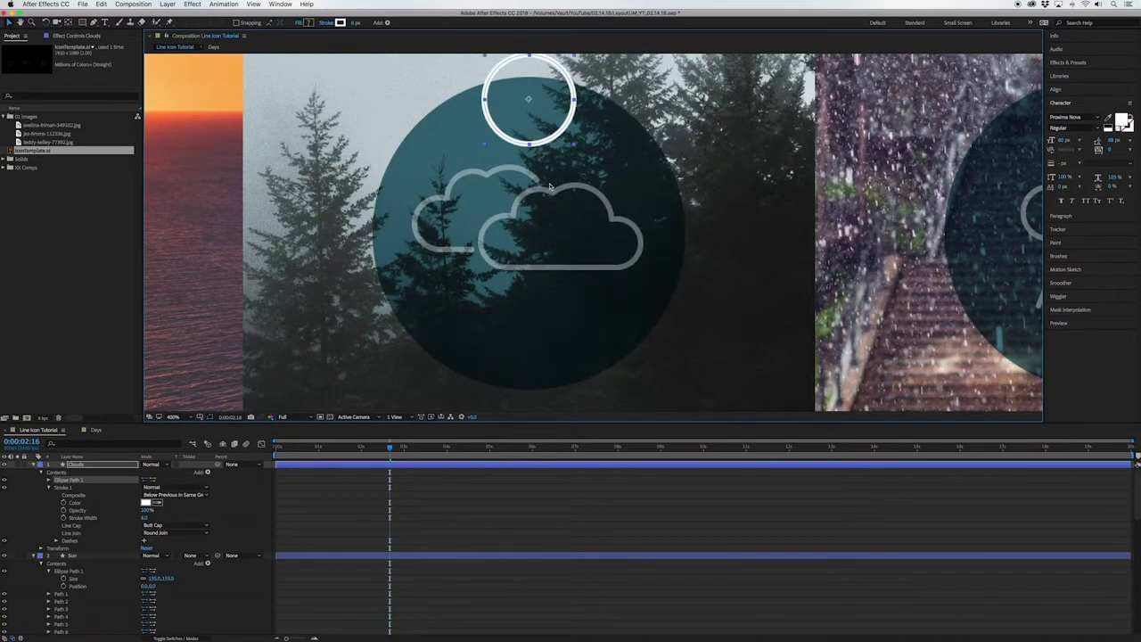
pyautogui.click(49, 482)
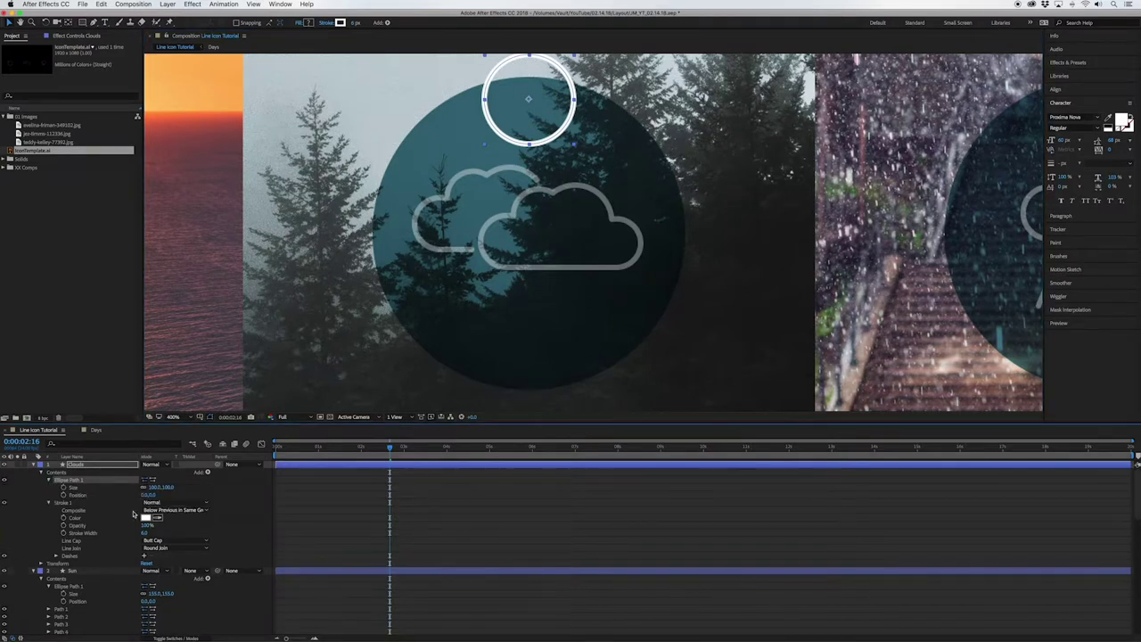
pyautogui.moveTo(144, 497)
pyautogui.mouseDown()
pyautogui.moveTo(224, 496)
pyautogui.moveTo(151, 487)
pyautogui.moveTo(136, 489)
pyautogui.moveTo(143, 500)
pyautogui.mouseUp()
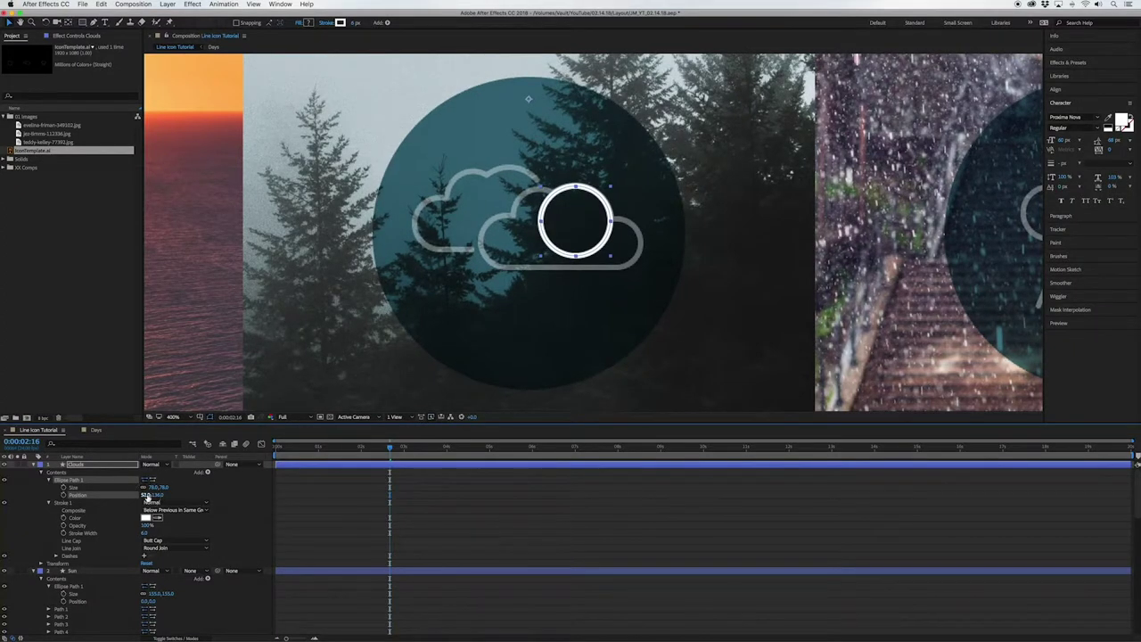
# Step: Duplicate the ring three times, placing the copies to overlap into a cloud shape
pyautogui.press('super+d')
pyautogui.click(49, 504)
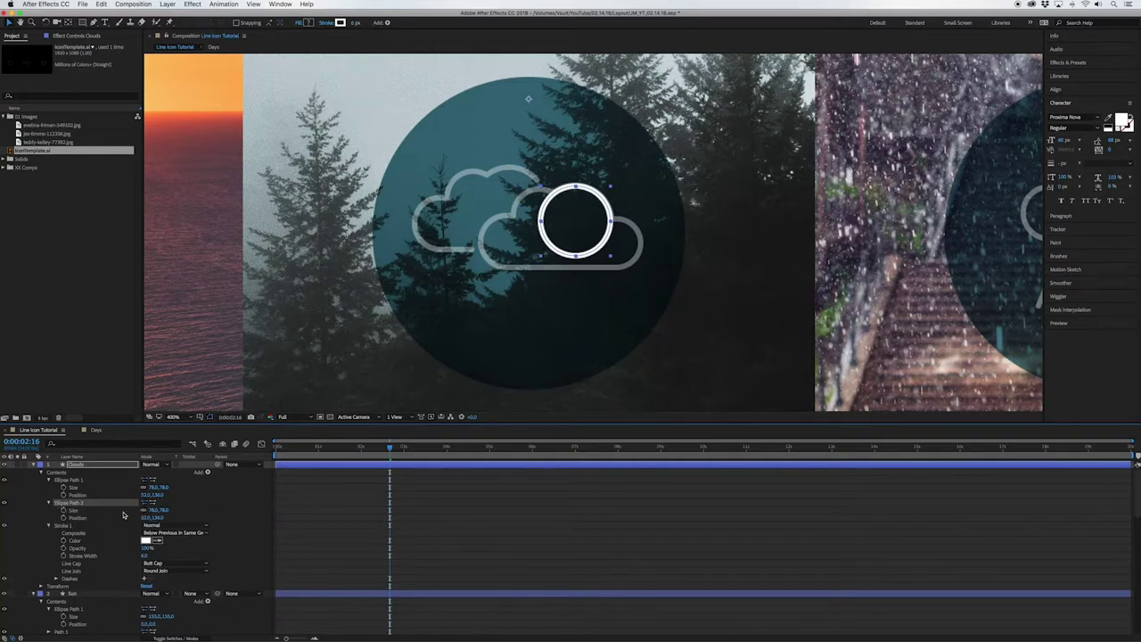
pyautogui.moveTo(146, 519)
pyautogui.mouseDown()
pyautogui.moveTo(178, 518)
pyautogui.moveTo(143, 519)
pyautogui.mouseUp()
pyautogui.press('super+d')
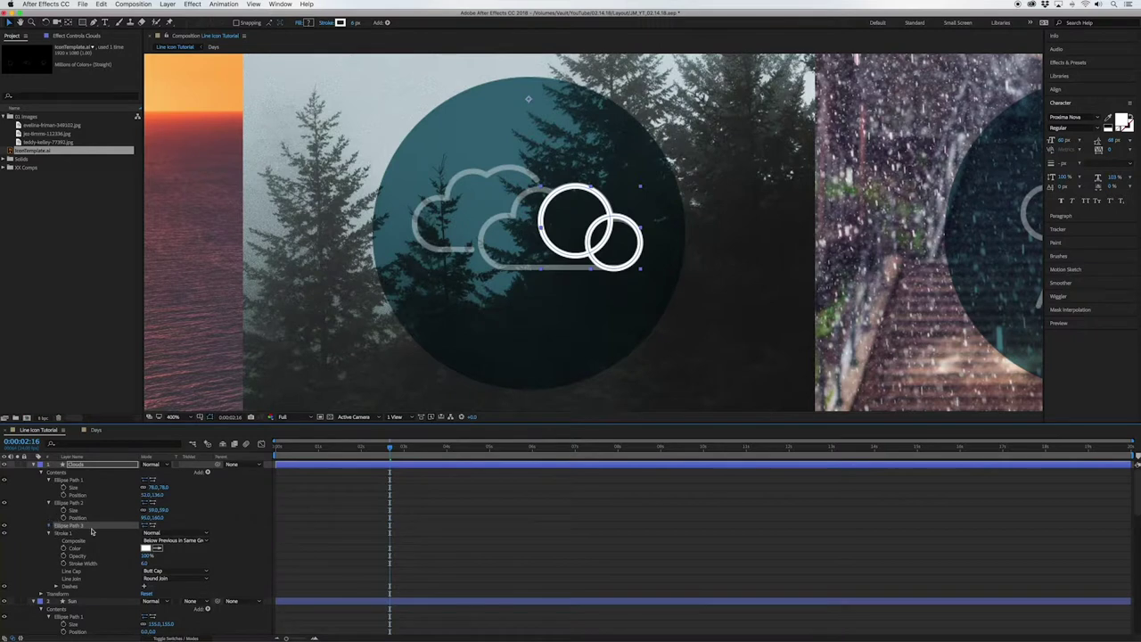
pyautogui.moveTo(147, 541); pyautogui.dragTo(153, 565)
pyautogui.press('super+d')
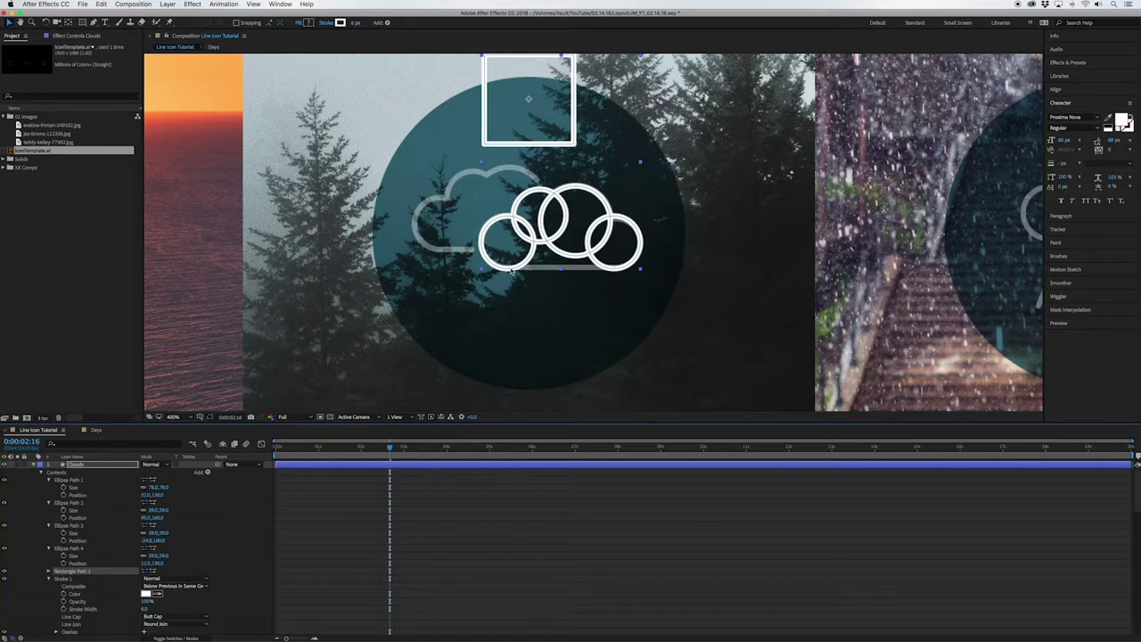
# Step: Widen and move Rectangle Path 1 across the bottom of the four rings
pyautogui.click(49, 571)
pyautogui.moveTo(146, 586)
pyautogui.mouseDown()
pyautogui.moveTo(174, 586)
pyautogui.moveTo(152, 586)
pyautogui.mouseUp()
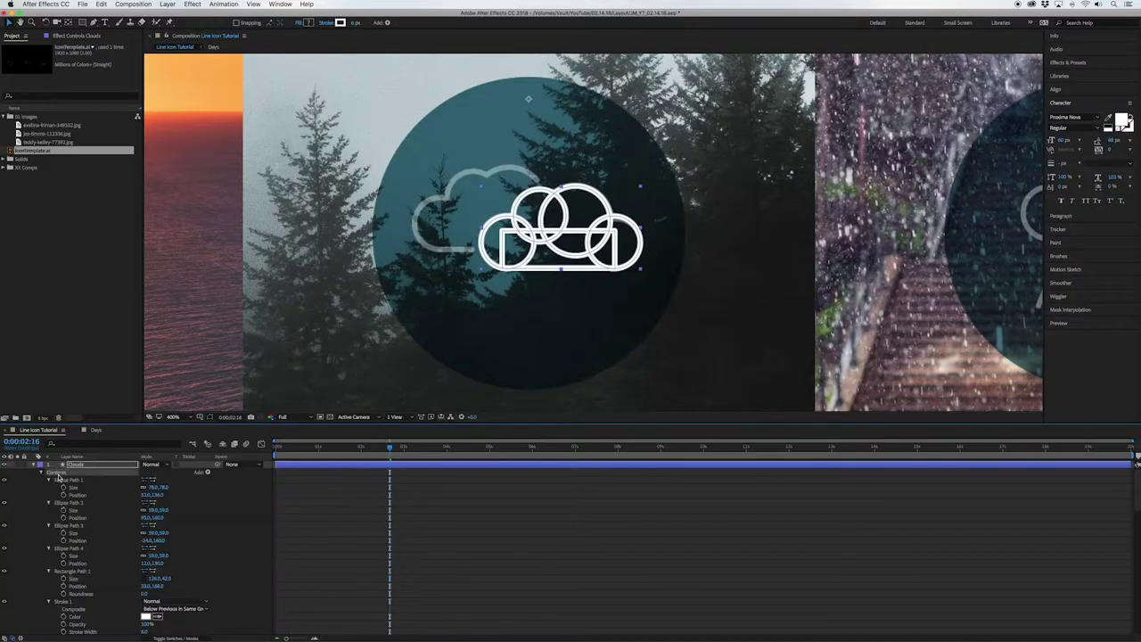
# Step: Add Merge Paths to fuse rings and rectangle, then Trim Paths at Start 0%, End 100%
pyautogui.click(208, 474)
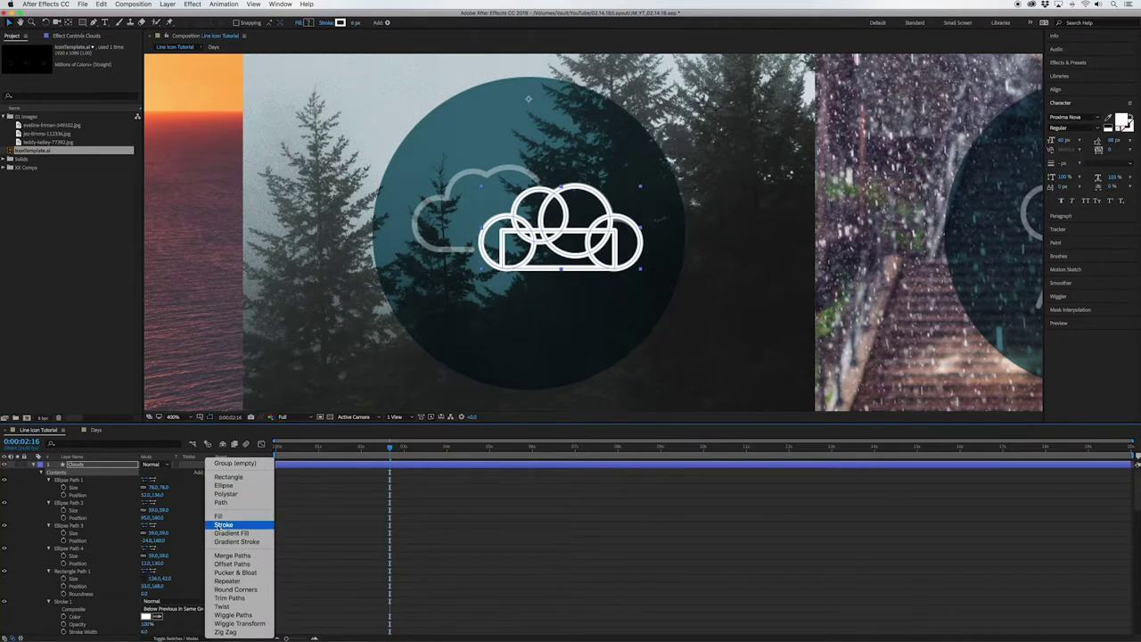
pyautogui.click(226, 558)
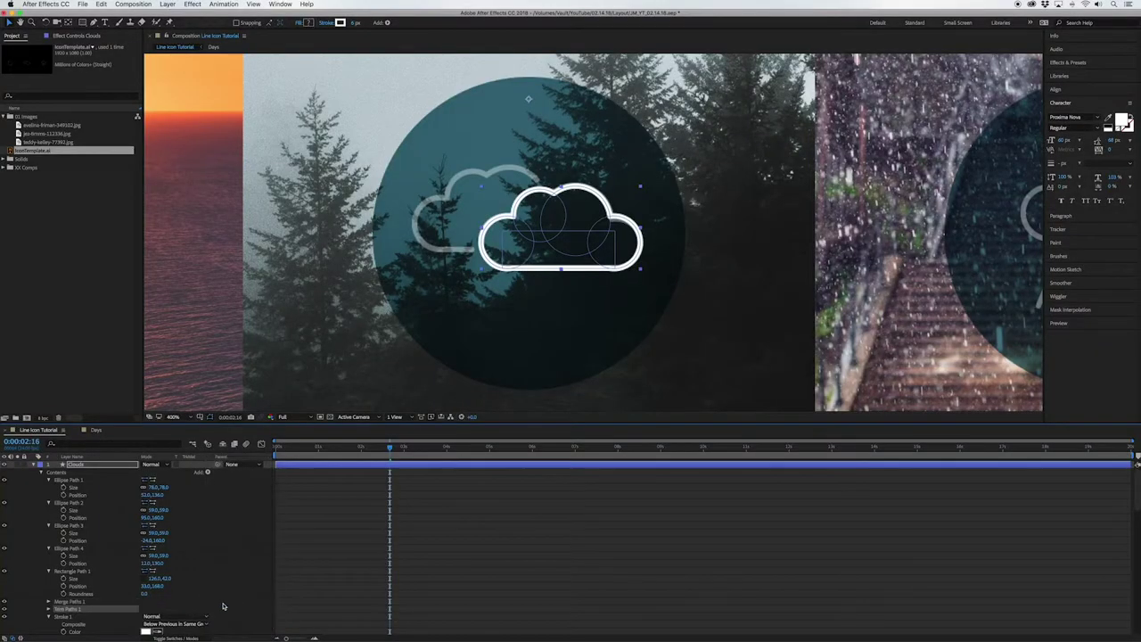
pyautogui.click(48, 610)
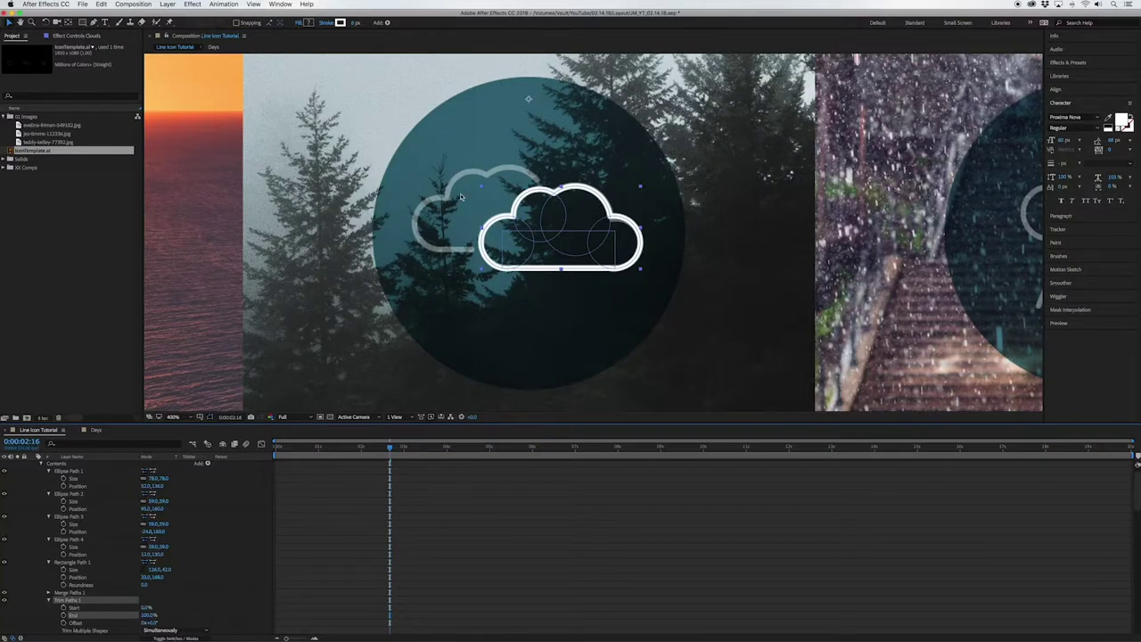
# Step: Collapse the four ellipse paths, Rectangle Path 1 and Trim Paths 1 in the Clouds contents
pyautogui.click(63, 465)
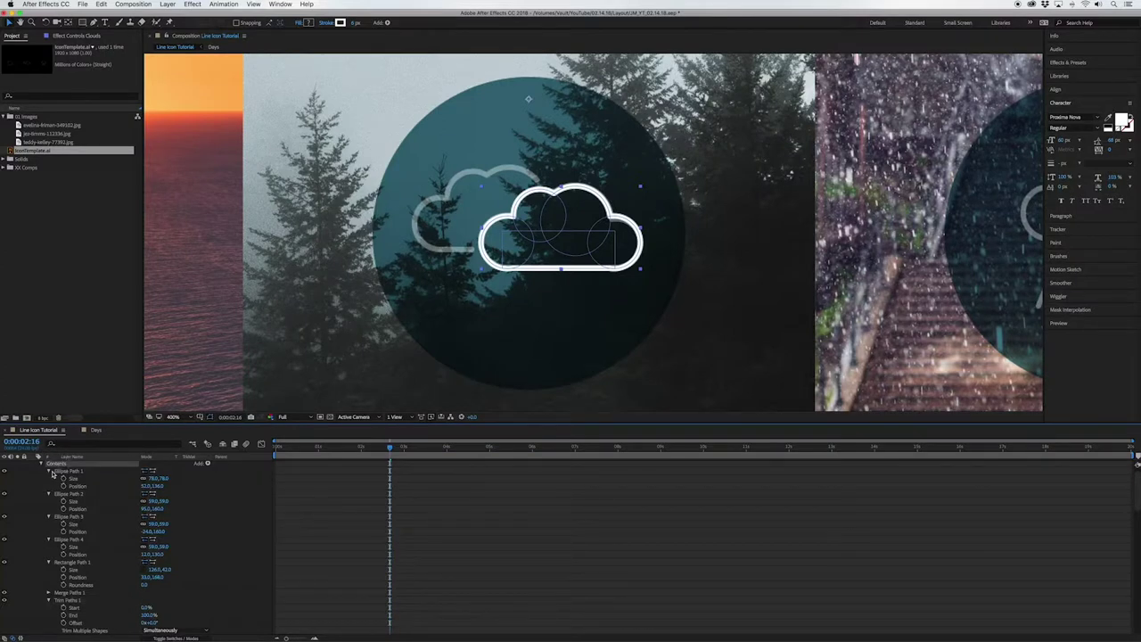
pyautogui.click(49, 472)
pyautogui.click(49, 479)
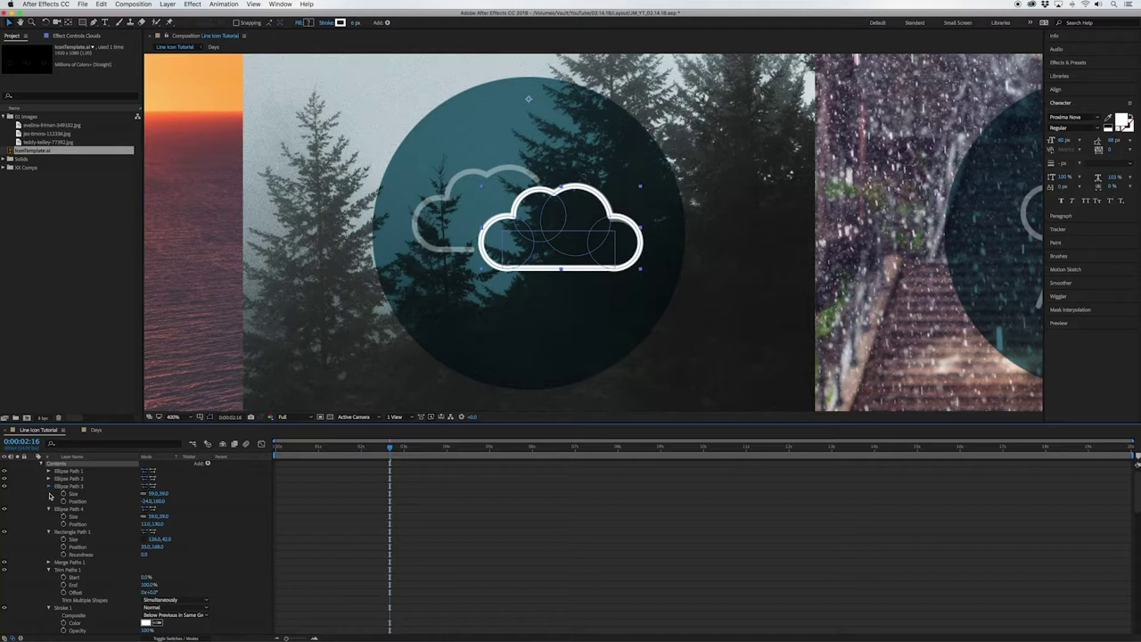
pyautogui.click(49, 486)
pyautogui.click(49, 494)
pyautogui.click(49, 502)
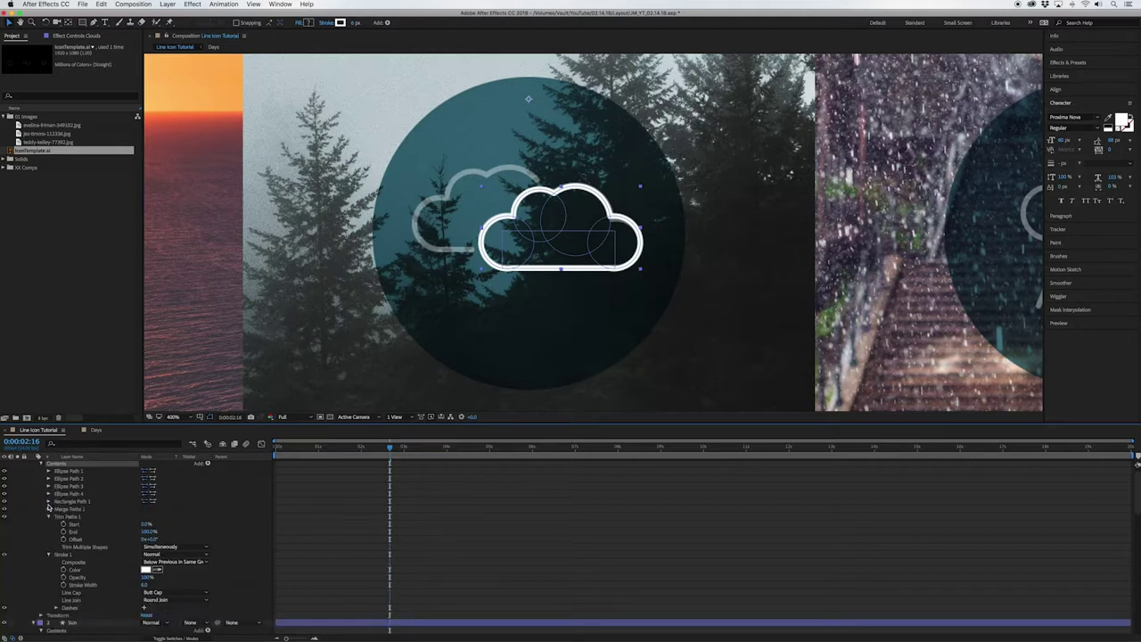
pyautogui.click(49, 517)
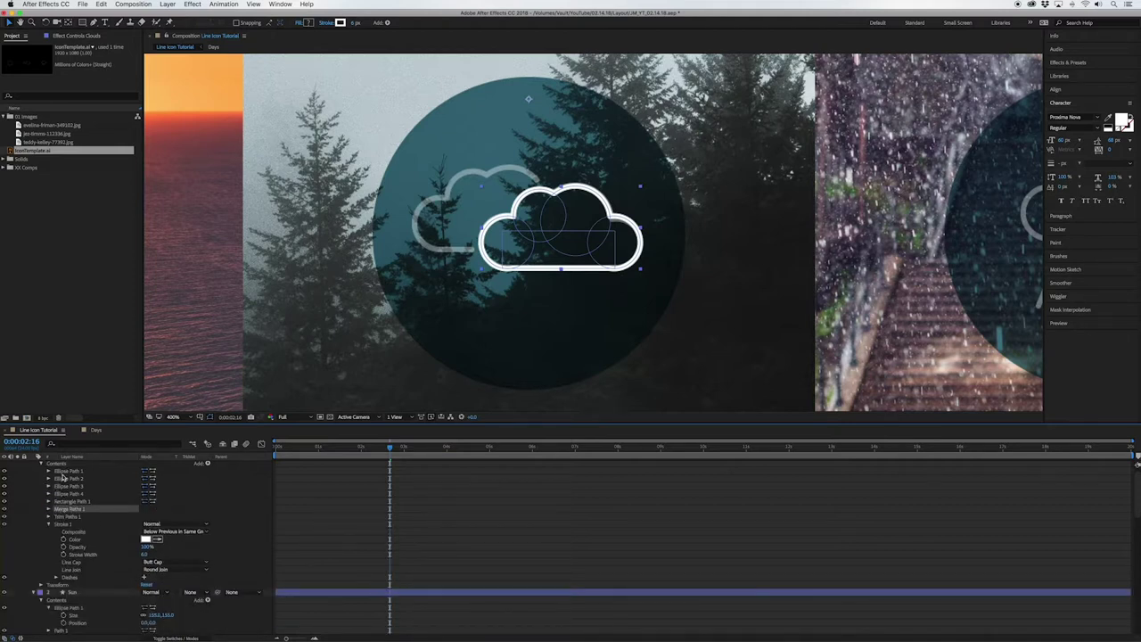
# Step: Add an empty Group 1 and move the ellipse and rectangle paths and Merge Paths 1 into it
pyautogui.click(59, 465)
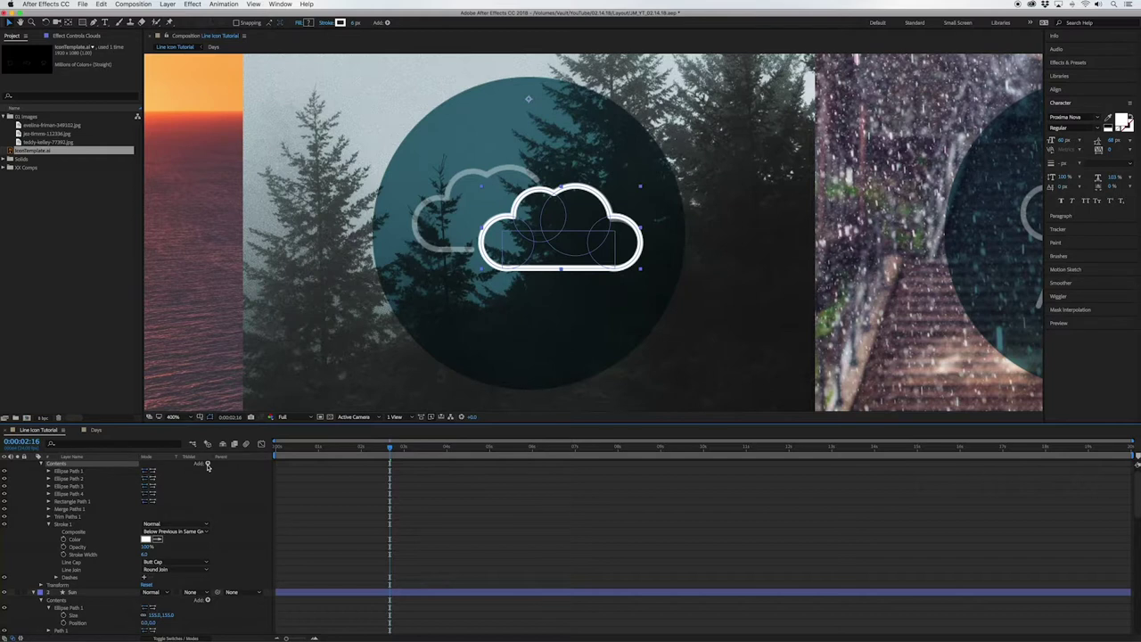
pyautogui.click(207, 464)
pyautogui.click(223, 525)
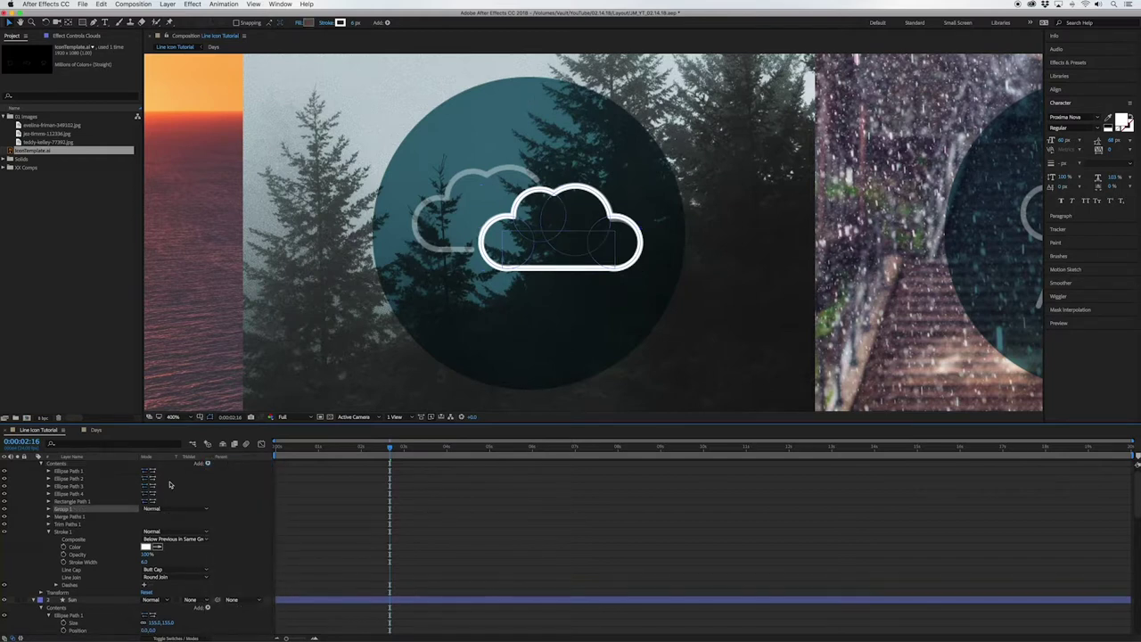
pyautogui.click(71, 471)
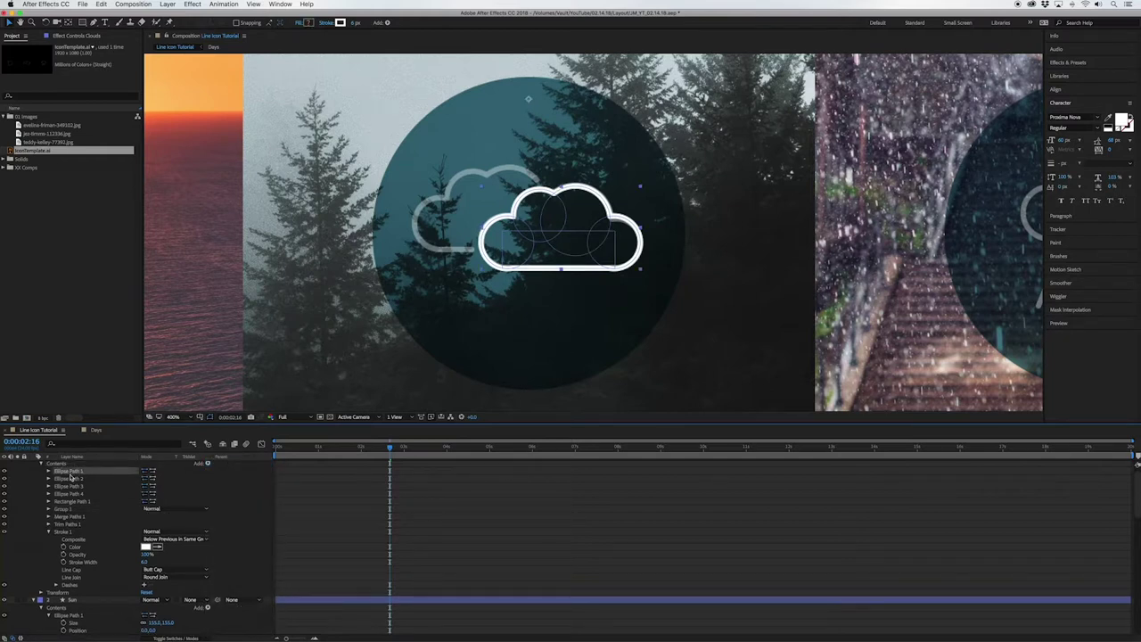
pyautogui.keyDown('shift'); pyautogui.click(71, 502); pyautogui.keyUp('shift')
pyautogui.moveTo(72, 502); pyautogui.dragTo(68, 511)
pyautogui.scroll(-1, 68, 485)
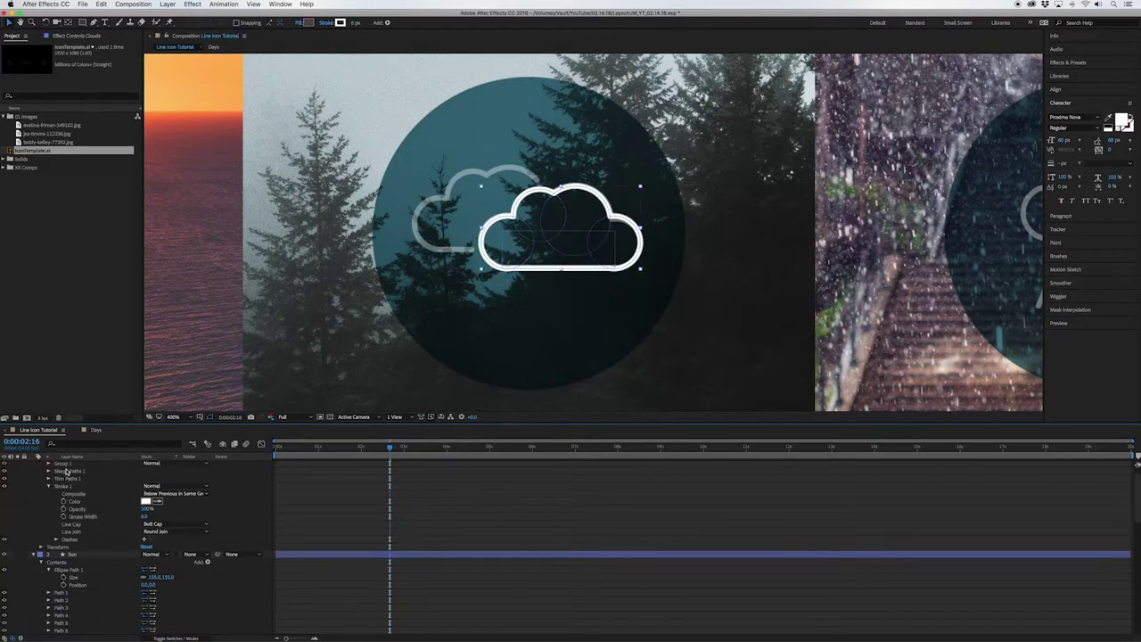
pyautogui.scroll(2, 65, 481)
pyautogui.click(63, 487)
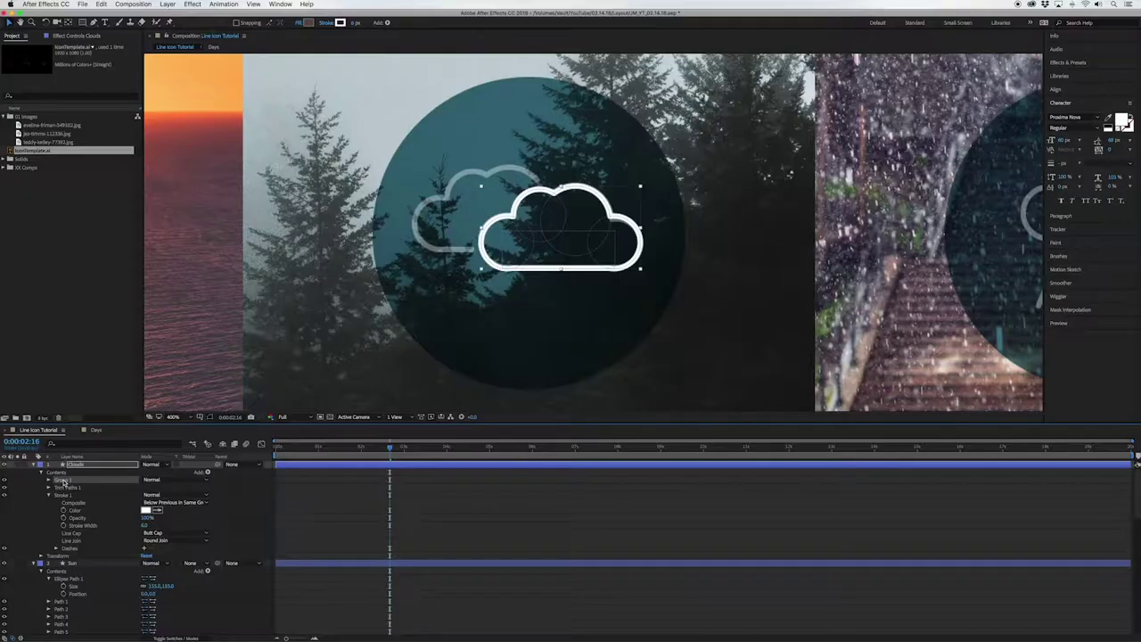
# Step: Shift Group 2's transform Position up and left so it overlaps the original cloud
pyautogui.click(49, 479)
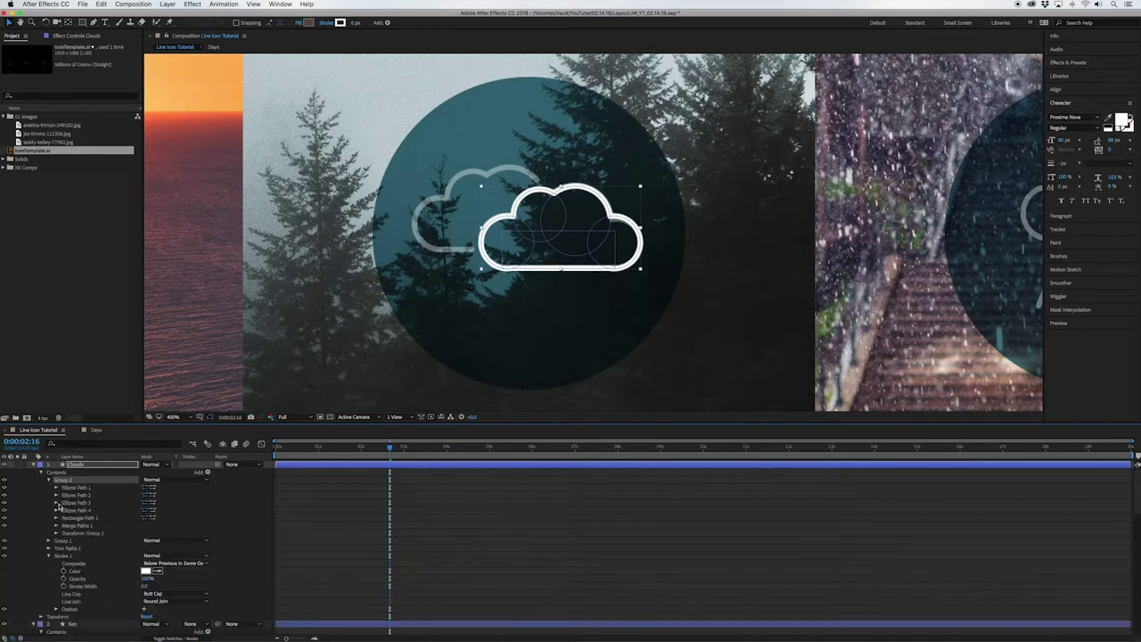
pyautogui.click(56, 533)
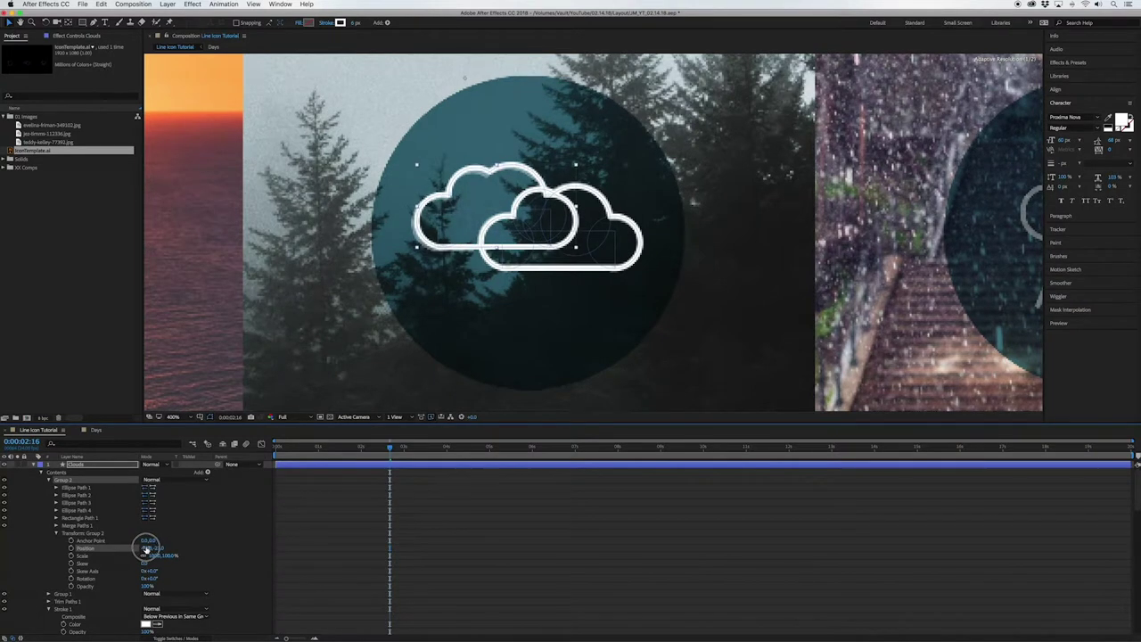
pyautogui.click(56, 533)
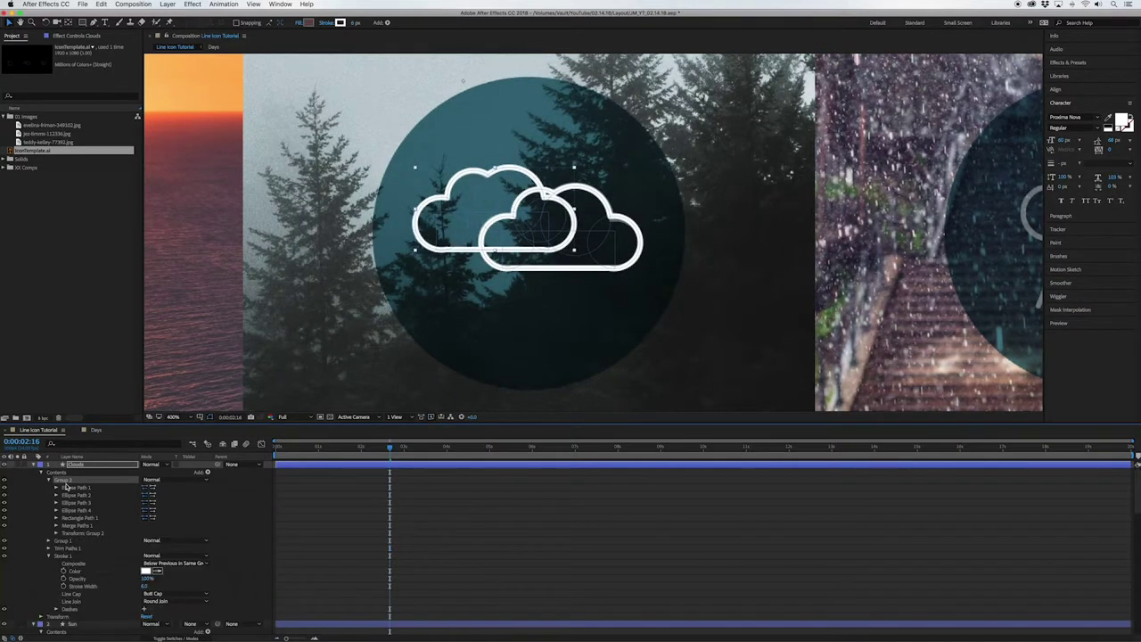
pyautogui.click(209, 473)
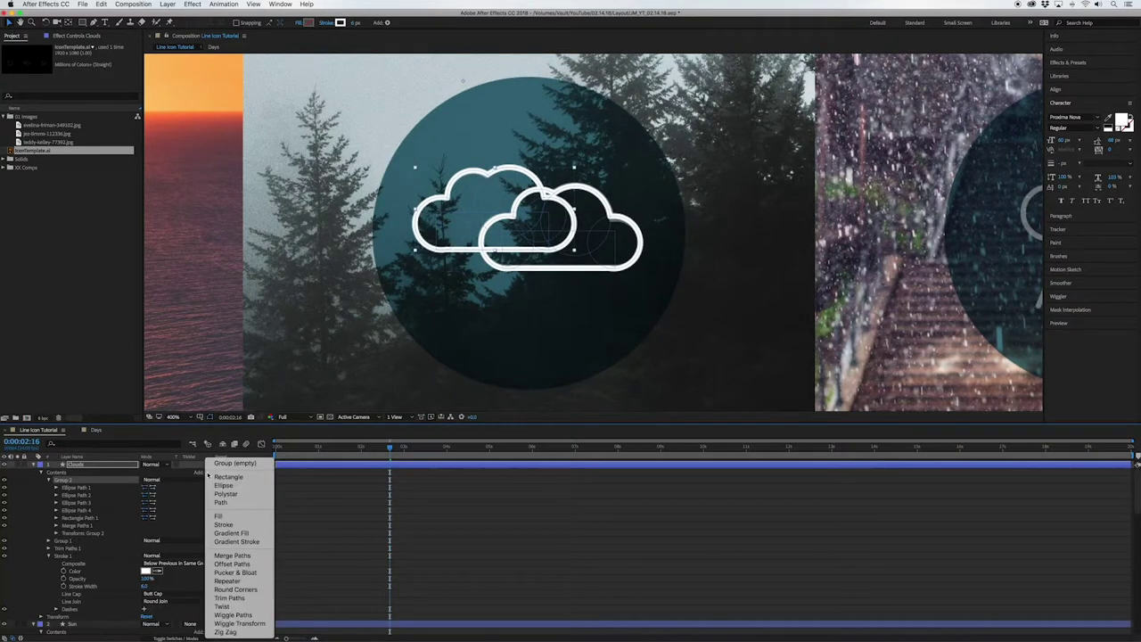
# Step: Give Group 2 its own Trim Paths, delete the layer-wide Trim Paths 1, and lower its End
pyautogui.click(229, 599)
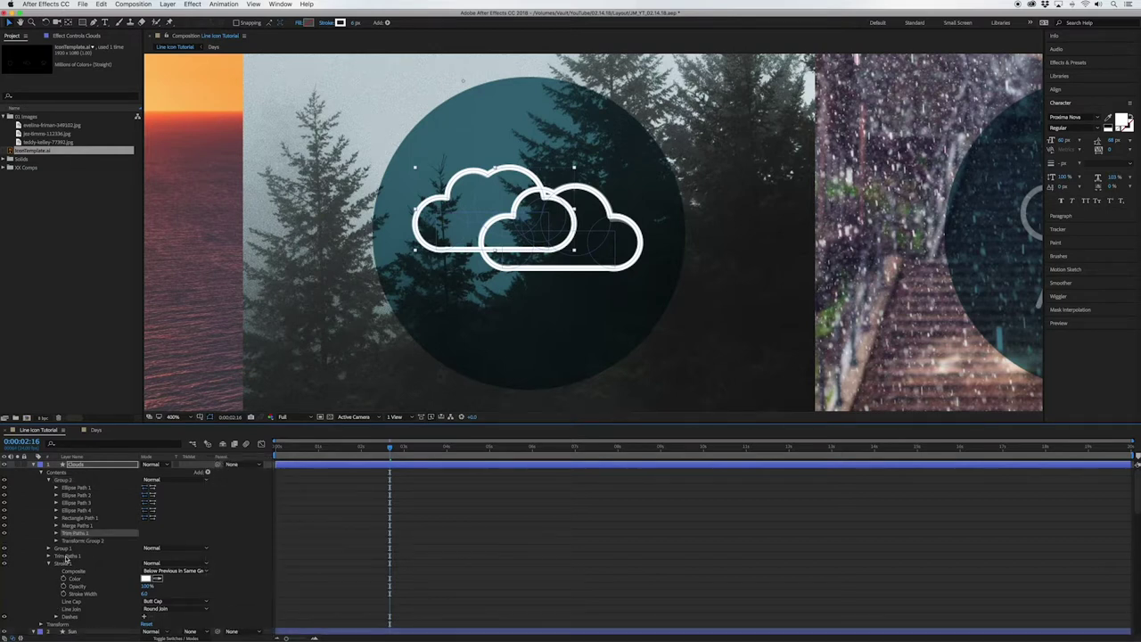
pyautogui.click(67, 559)
pyautogui.press('Delete')
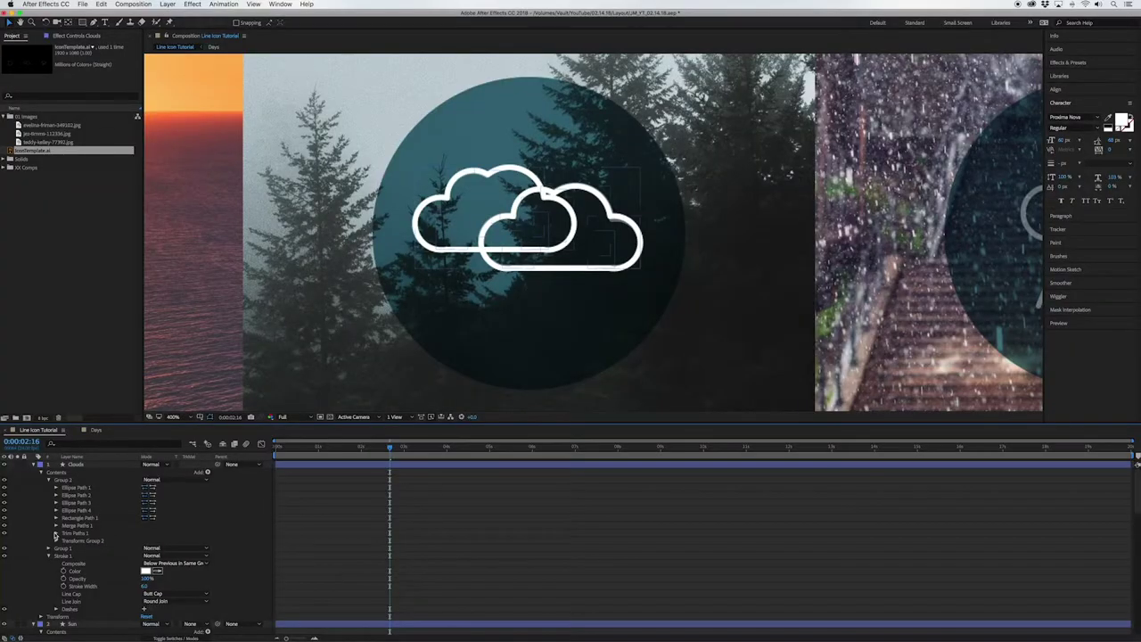
pyautogui.click(57, 533)
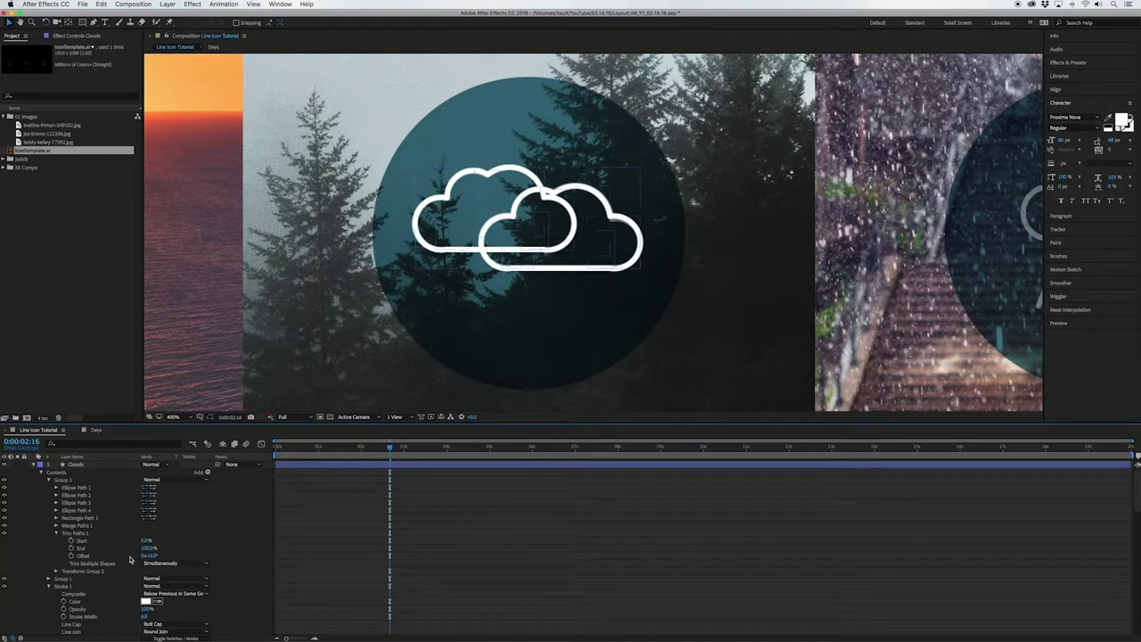
pyautogui.moveTo(148, 549)
pyautogui.mouseDown()
pyautogui.moveTo(129, 554)
pyautogui.moveTo(154, 555)
pyautogui.mouseUp()
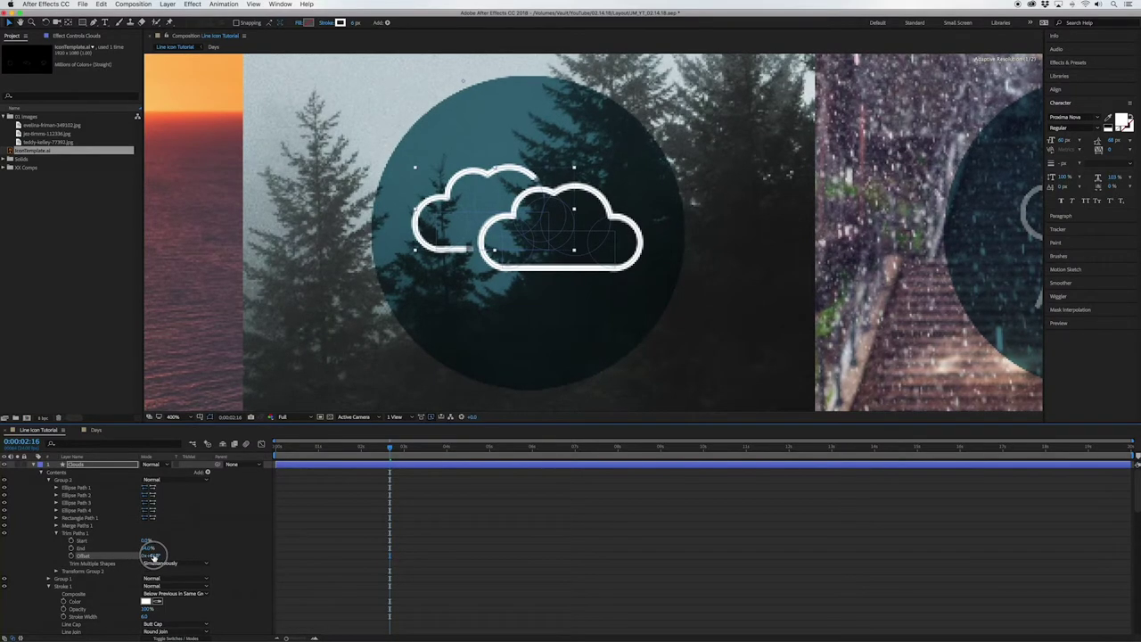
# Step: Set the cloud strokes to Round Cap and move the current time to 0:00:01:07
pyautogui.scroll(-1, 153, 555)
pyautogui.click(169, 616)
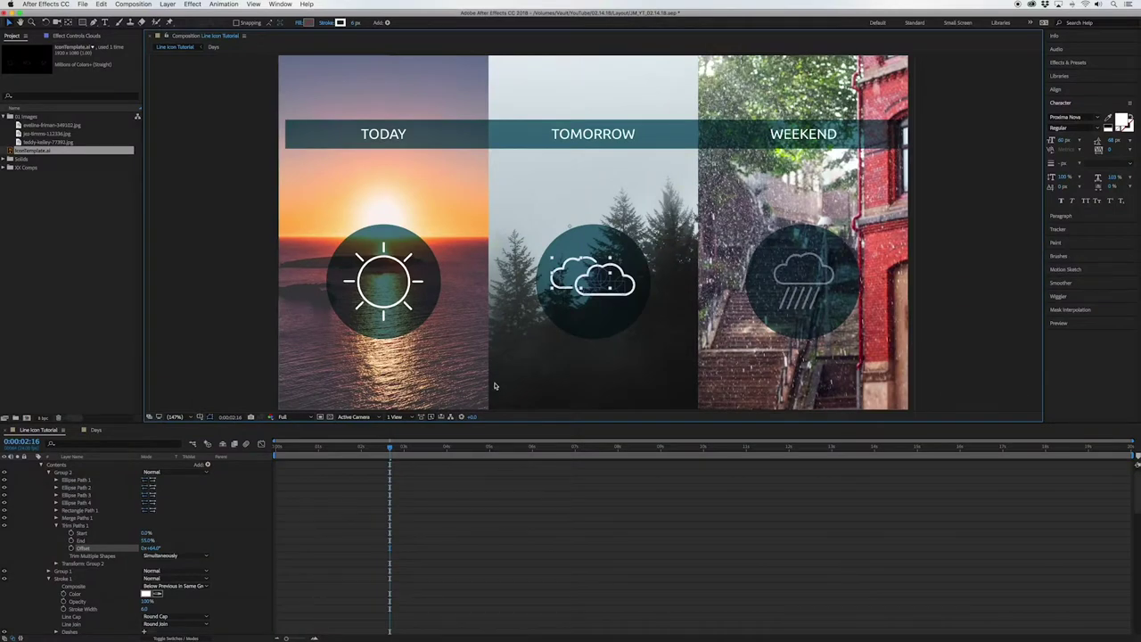
pyautogui.moveTo(389, 450); pyautogui.dragTo(330, 449)
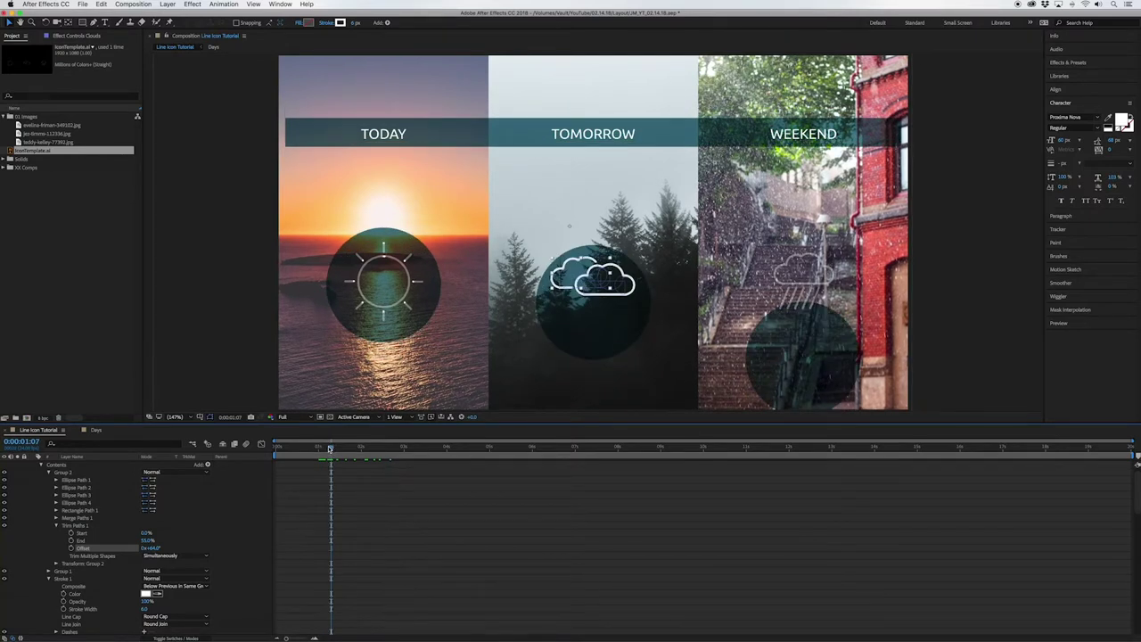
pyautogui.scroll(-2, 49, 527)
pyautogui.click(49, 526)
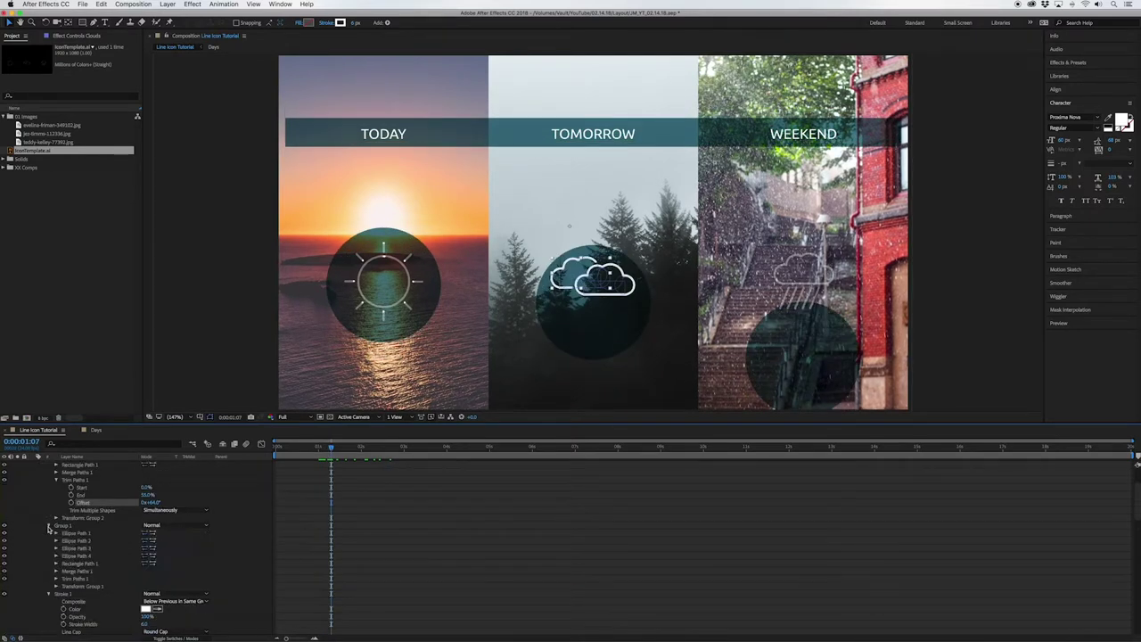
# Step: Keyframe Group 1's Trim End from 0% at 0:00:01:07 to 100% at 0:00:02:07
pyautogui.click(56, 579)
pyautogui.moveTo(150, 594); pyautogui.dragTo(90, 591)
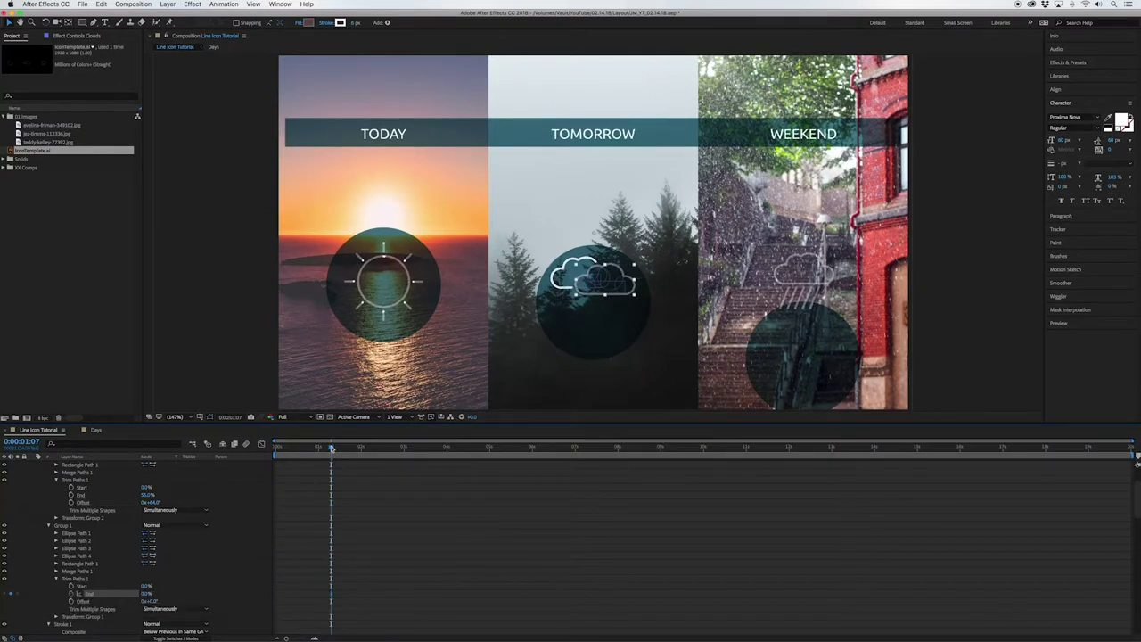
pyautogui.moveTo(331, 447); pyautogui.dragTo(373, 447)
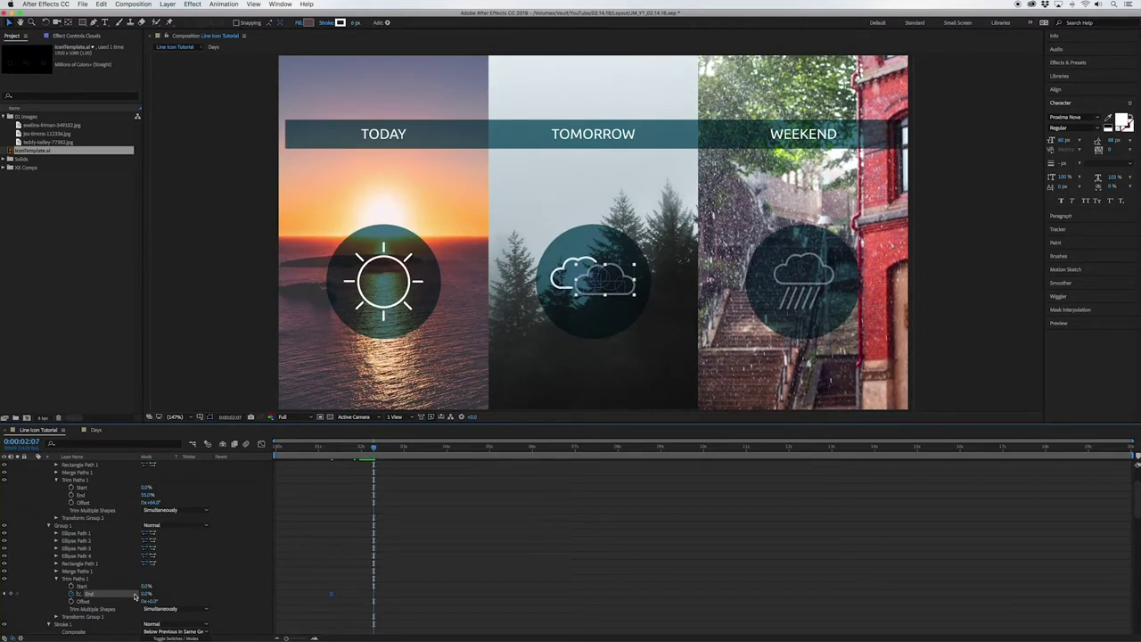
pyautogui.moveTo(146, 594); pyautogui.dragTo(235, 594)
pyautogui.moveTo(344, 447); pyautogui.dragTo(331, 451)
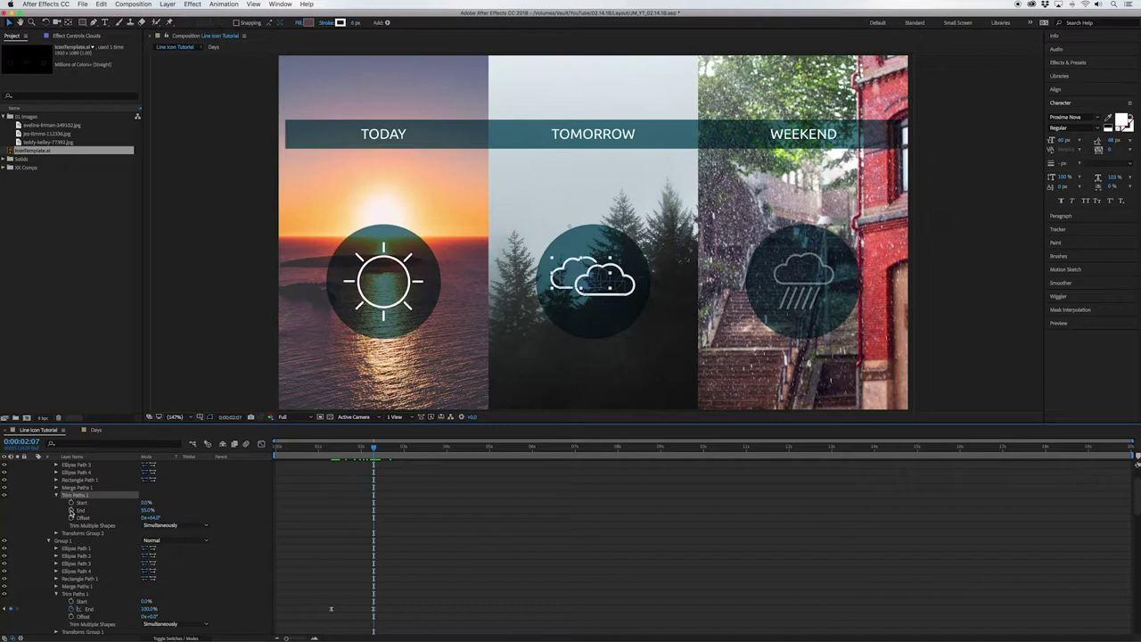
# Step: Keyframe Group 2's Trim End at 0% at 0:00:01:07, rising to 55%, and select both clouds' keyframes
pyautogui.click(73, 511)
pyautogui.moveTo(340, 445); pyautogui.dragTo(331, 449)
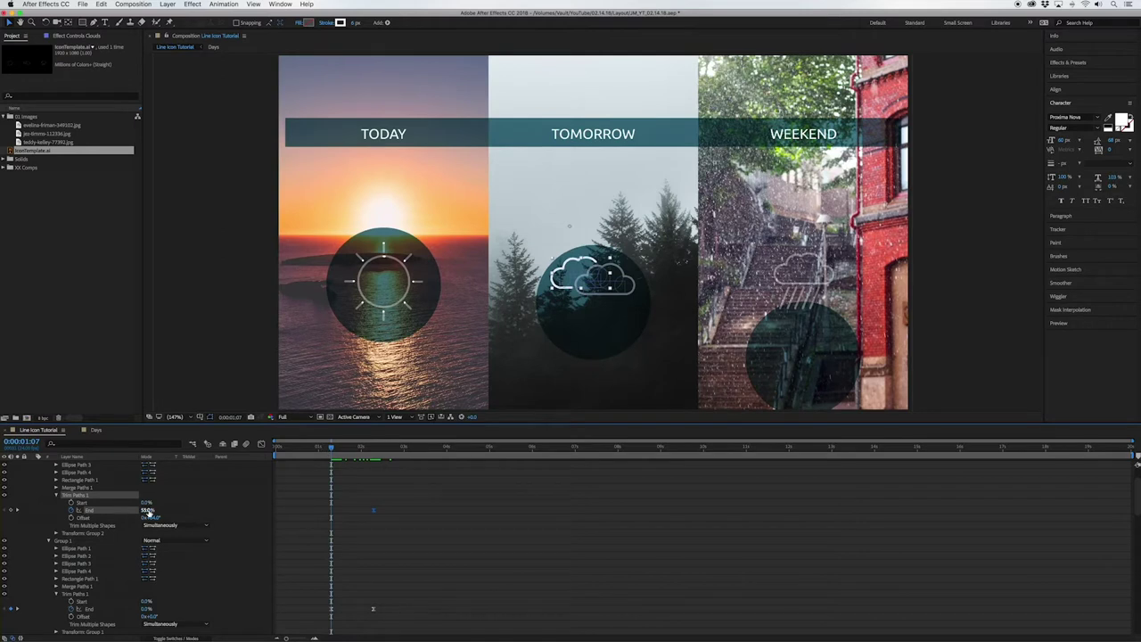
pyautogui.moveTo(147, 511); pyautogui.dragTo(53, 512)
pyautogui.moveTo(314, 505); pyautogui.dragTo(410, 624)
# Step: Apply Easy Ease to the End keyframes in the Graph Editor and steepen the speed curve
pyautogui.click(263, 444)
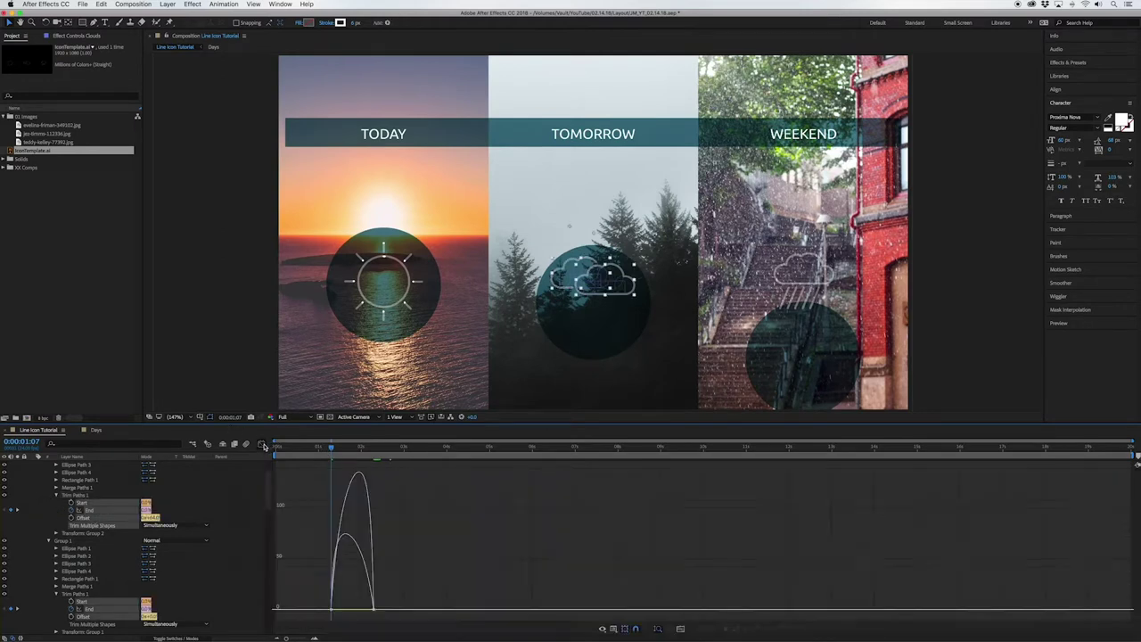
pyautogui.moveTo(315, 591); pyautogui.dragTo(454, 618)
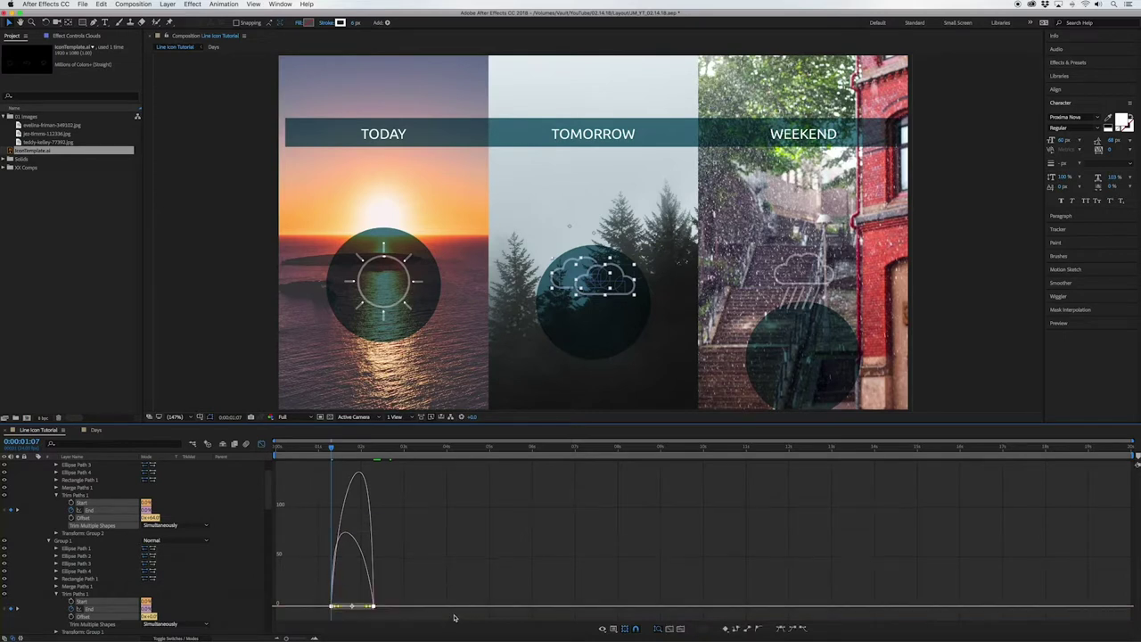
pyautogui.click(779, 629)
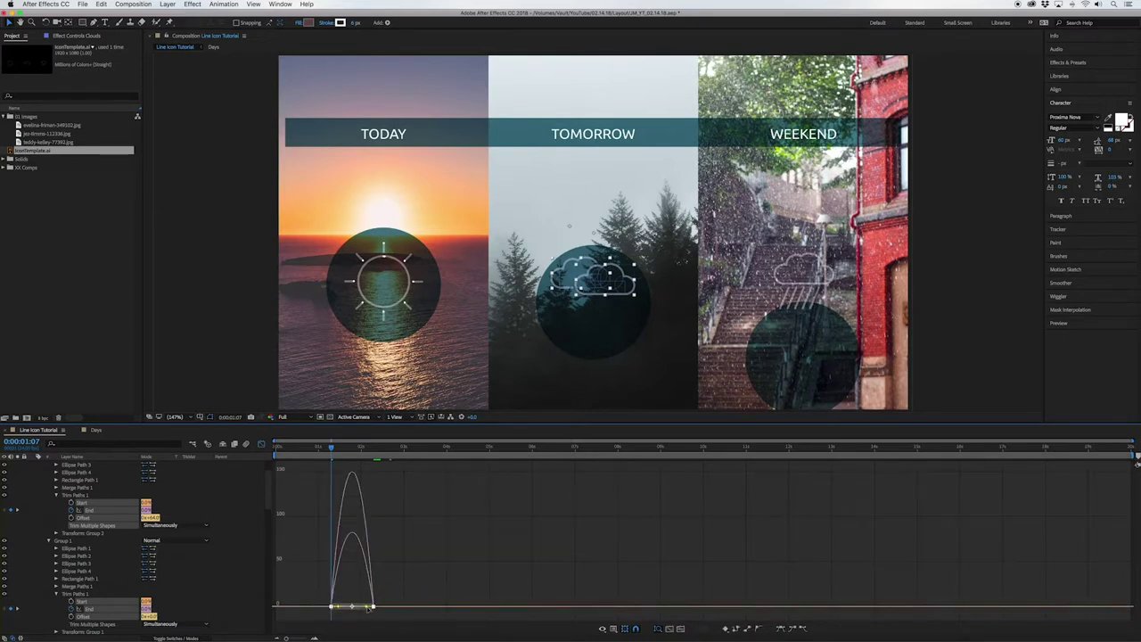
pyautogui.moveTo(370, 609); pyautogui.dragTo(326, 606)
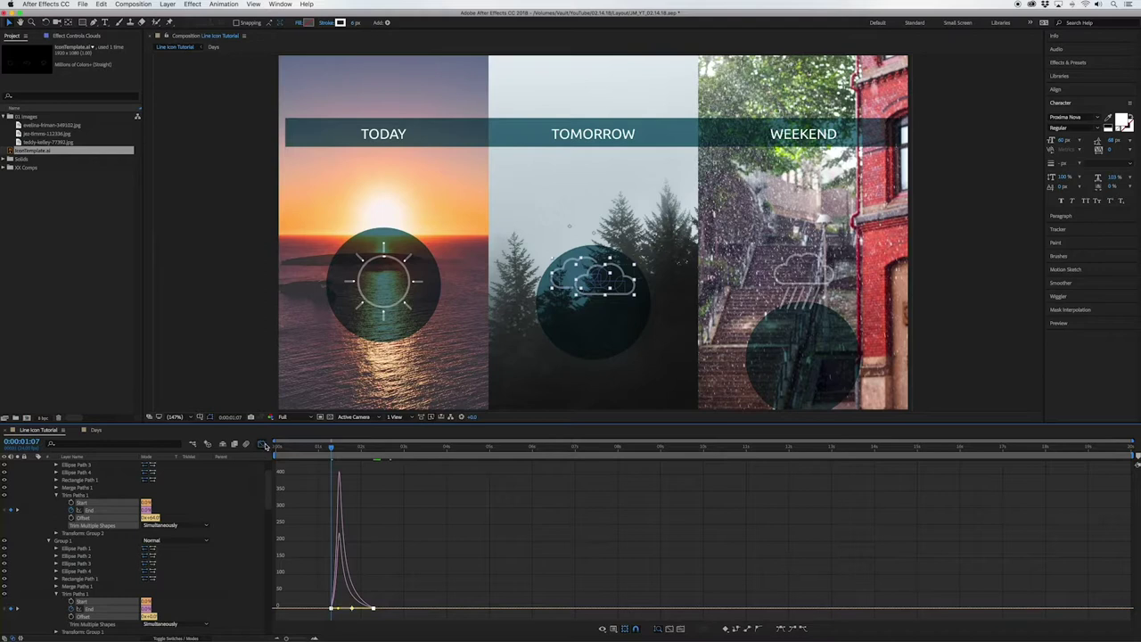
pyautogui.click(261, 443)
# Step: Preview the animation at Half resolution
pyautogui.press('space')
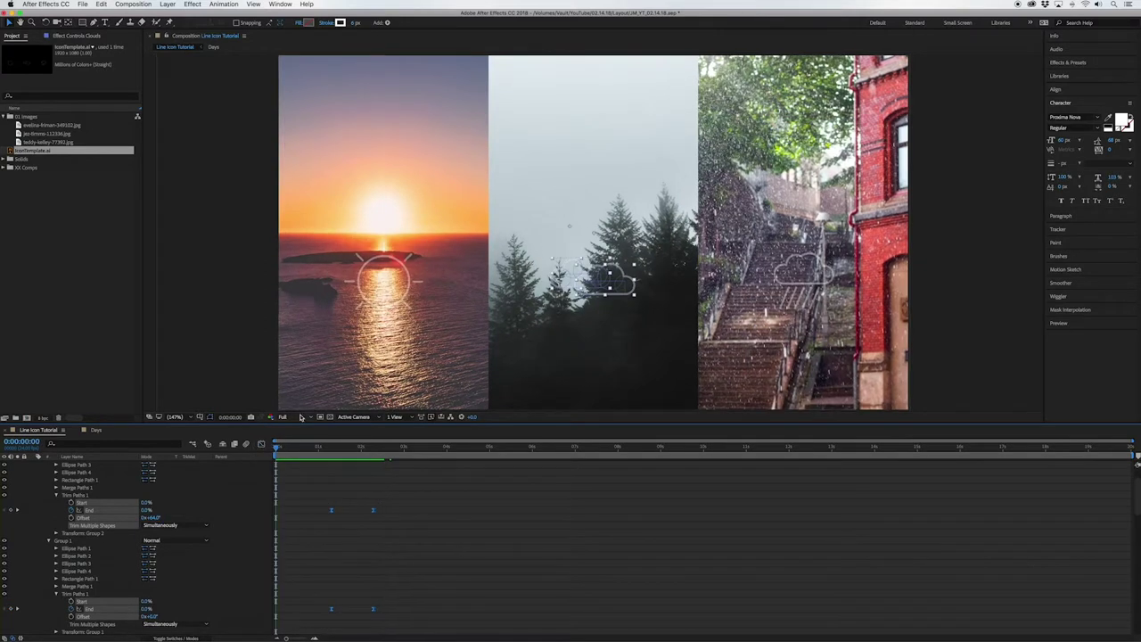
pyautogui.click(299, 416)
pyautogui.click(294, 434)
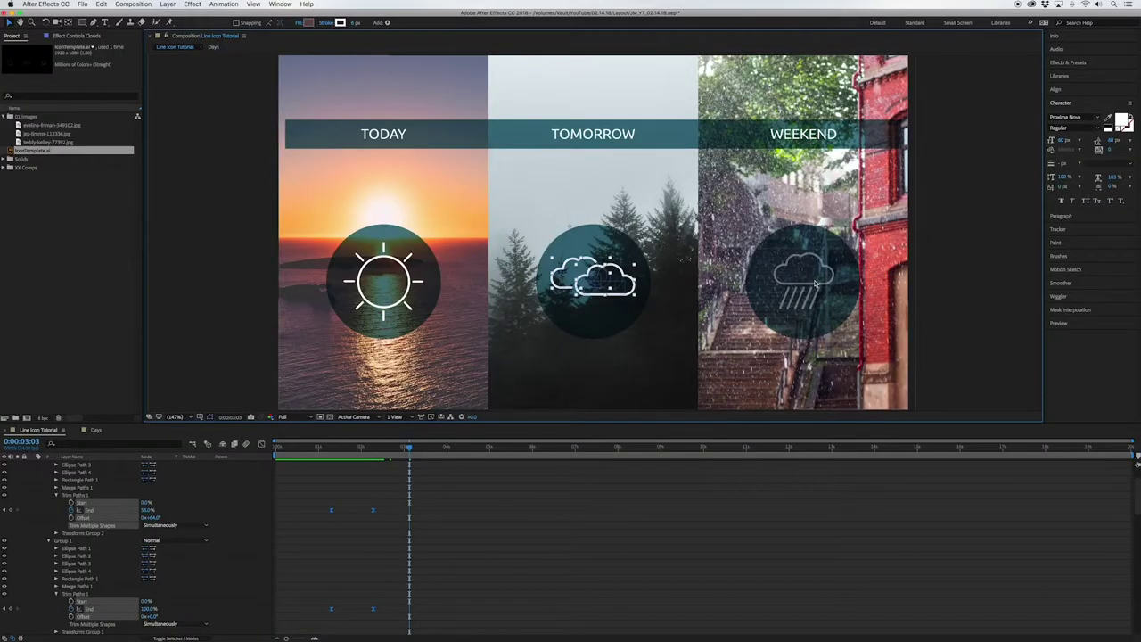
# Step: Duplicate the Clouds layer, rename it 'Rain', and move it onto the Weekend circle
pyautogui.scroll(2, 138, 533)
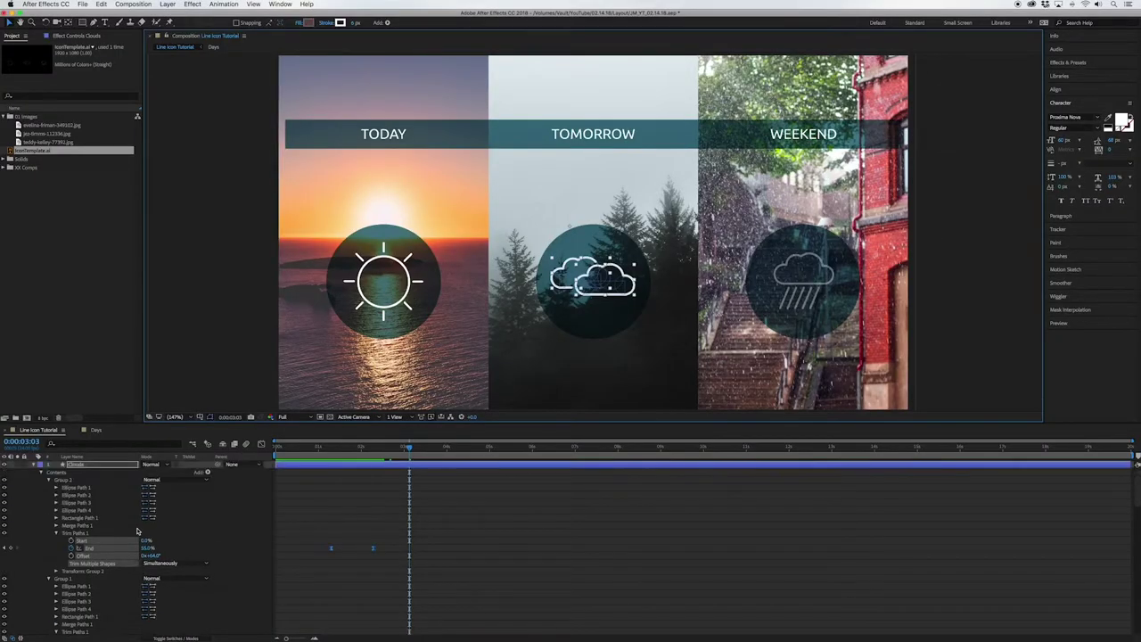
pyautogui.click(70, 464)
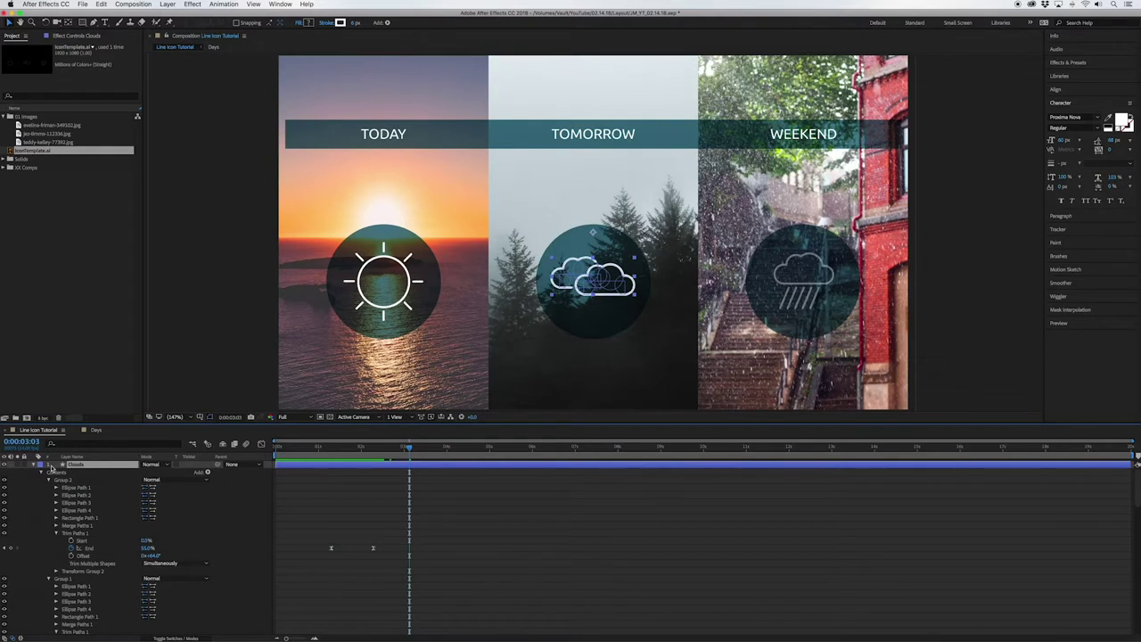
pyautogui.press('super+d')
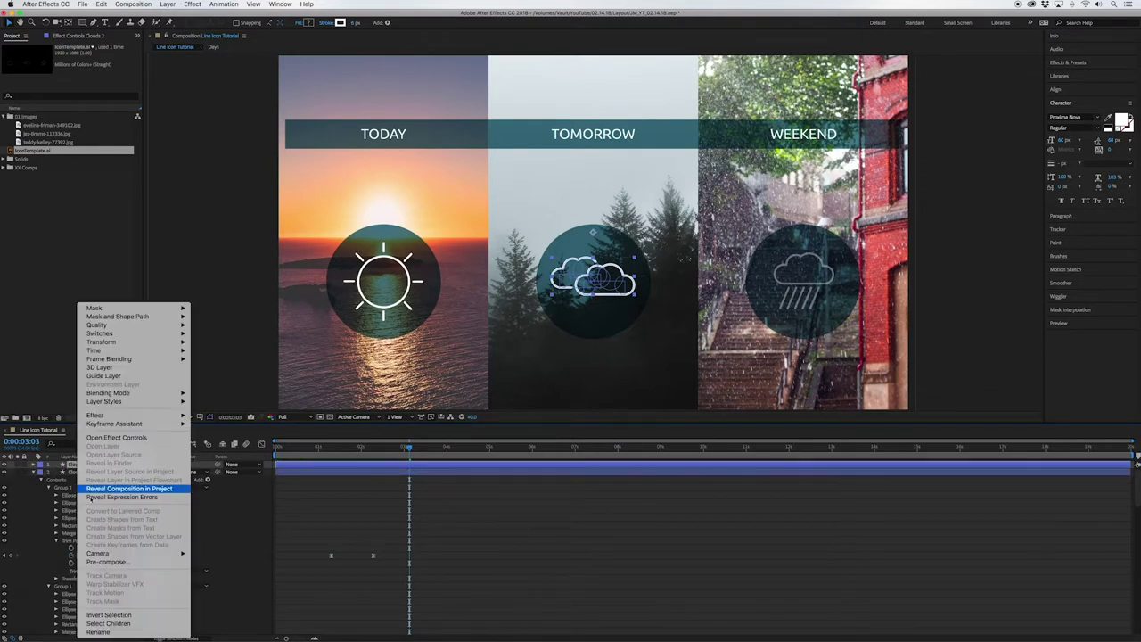
pyautogui.click(101, 632)
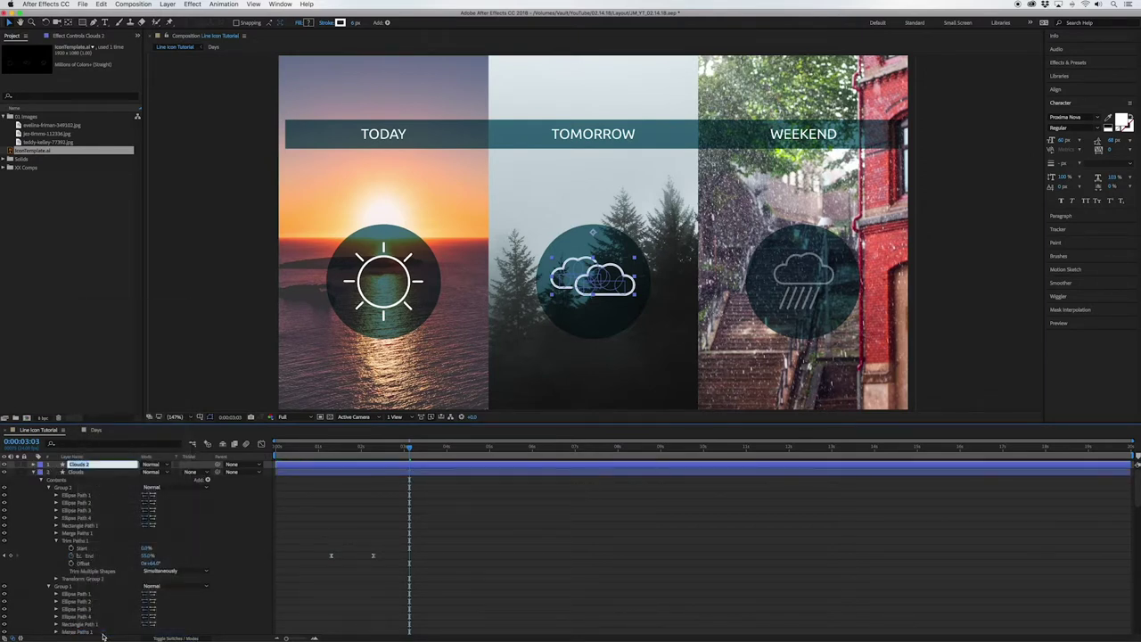
pyautogui.write('Rain')
pyautogui.press('Return')
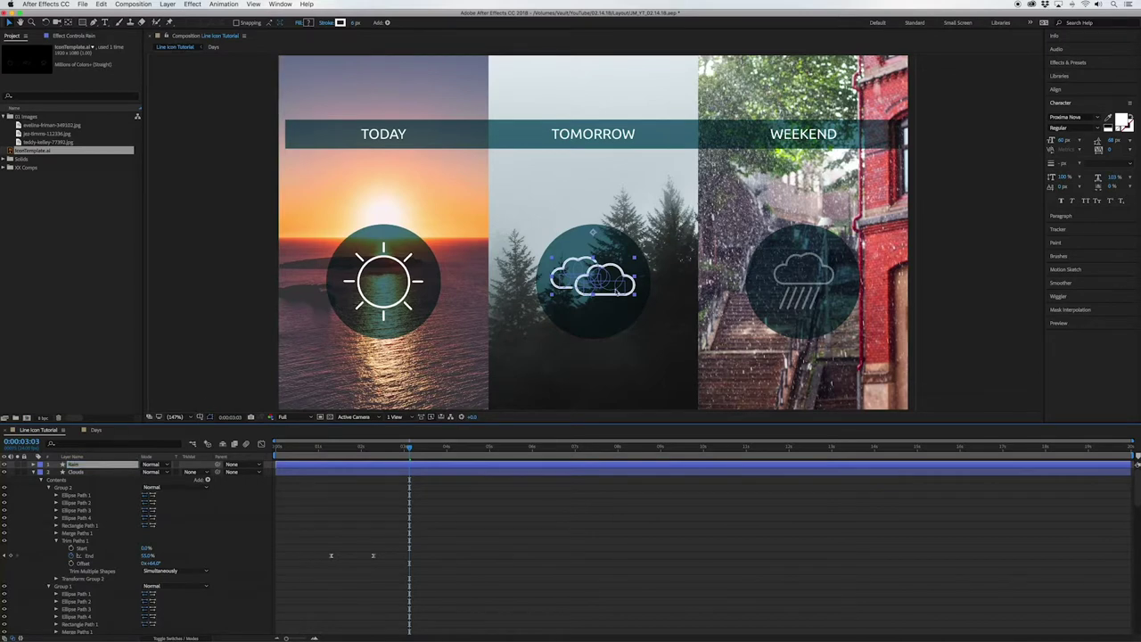
pyautogui.moveTo(593, 280); pyautogui.dragTo(792, 267)
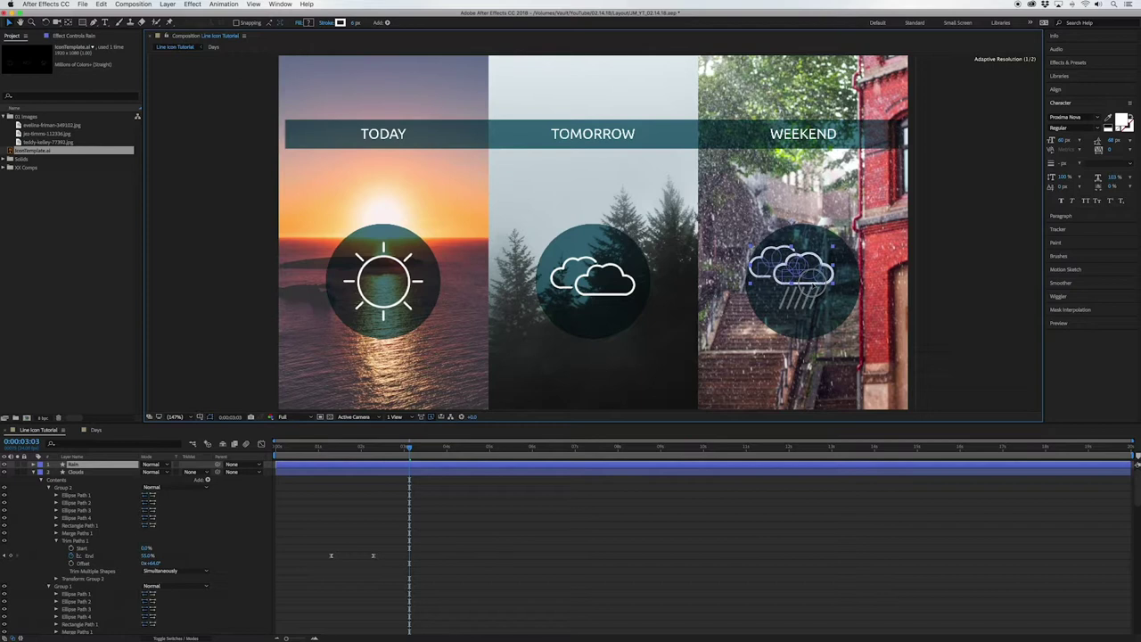
# Step: Delete Group 3 from the Rain layer's contents, leaving a single cloud outline
pyautogui.click(32, 465)
pyautogui.click(40, 471)
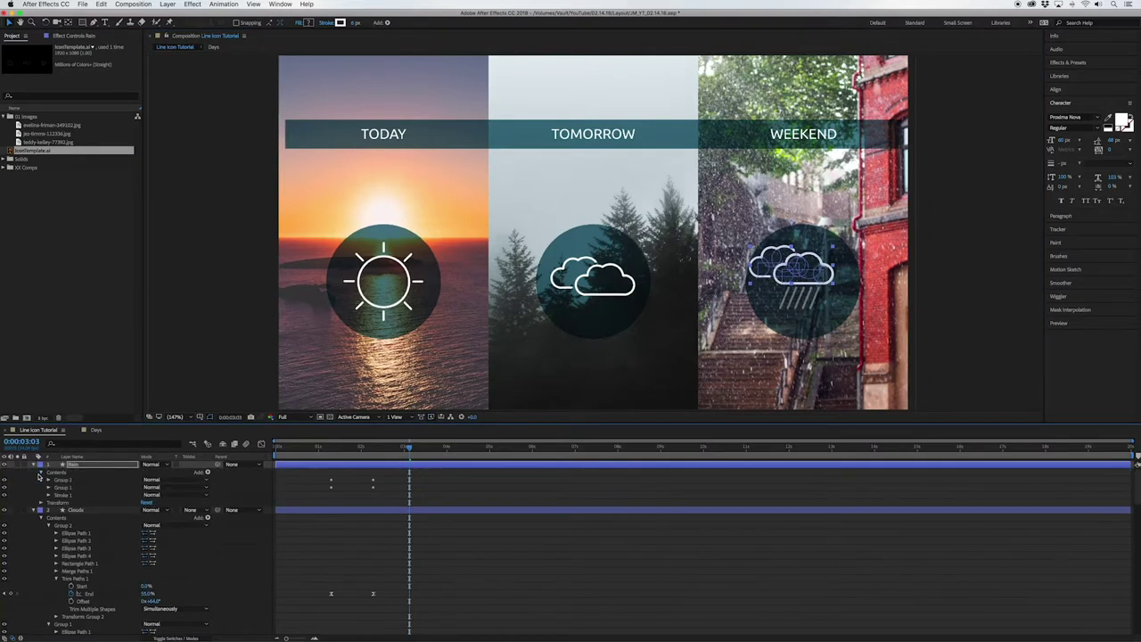
pyautogui.click(63, 480)
pyautogui.press('Delete')
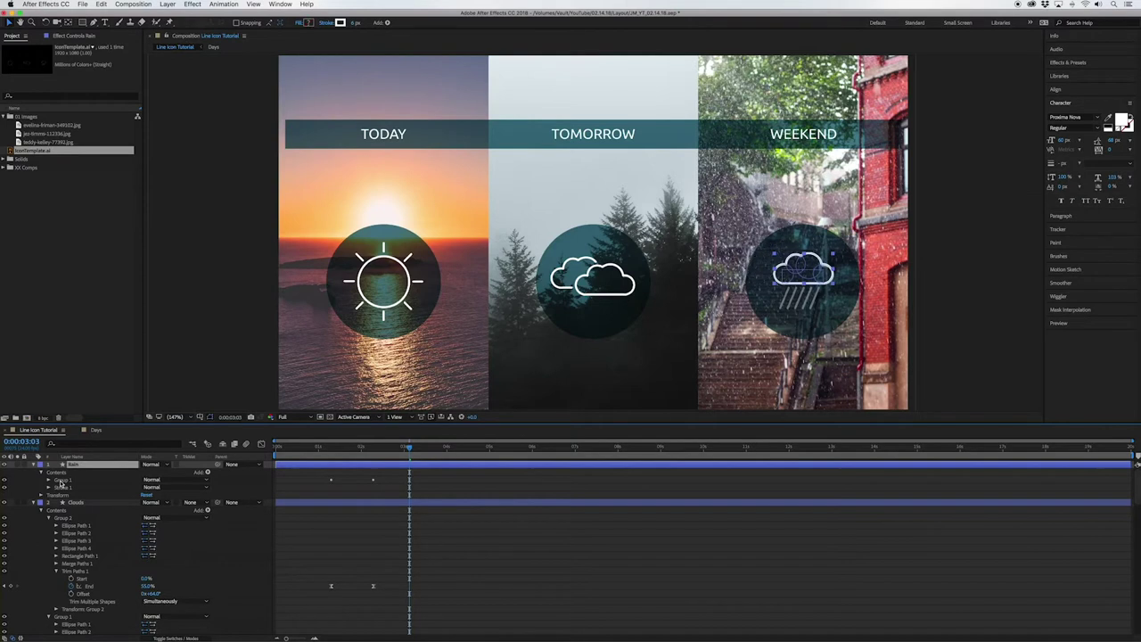
pyautogui.scroll(3, 693, 268)
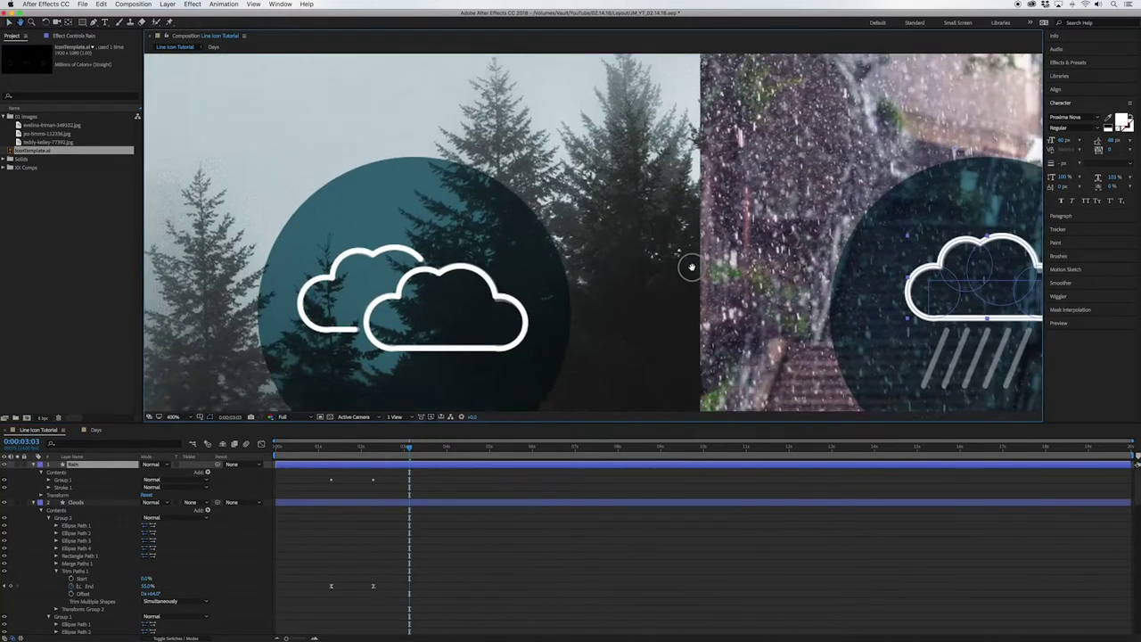
# Step: Add a new Group 2 containing an empty path to the Rain layer's contents
pyautogui.moveTo(691, 268); pyautogui.dragTo(286, 191)
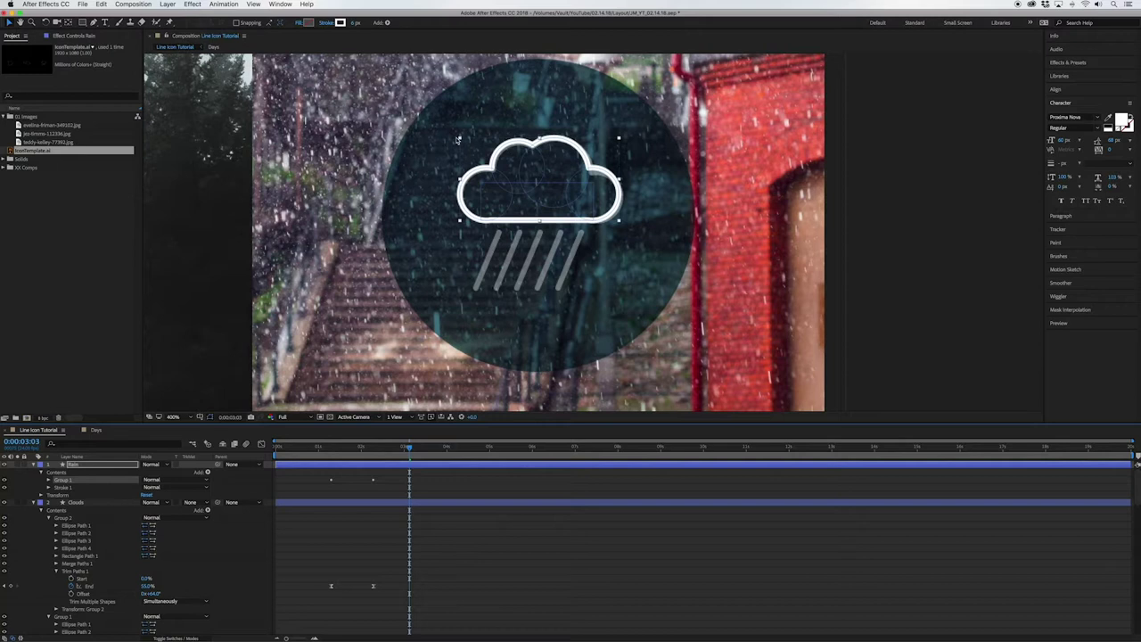
pyautogui.click(69, 472)
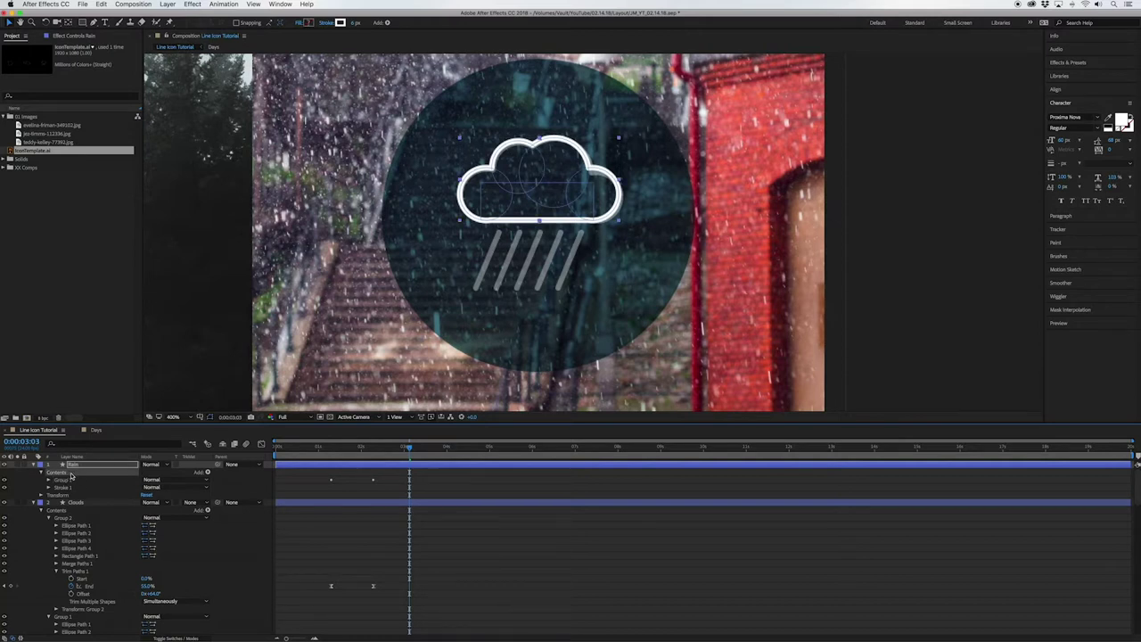
pyautogui.click(208, 474)
pyautogui.click(220, 464)
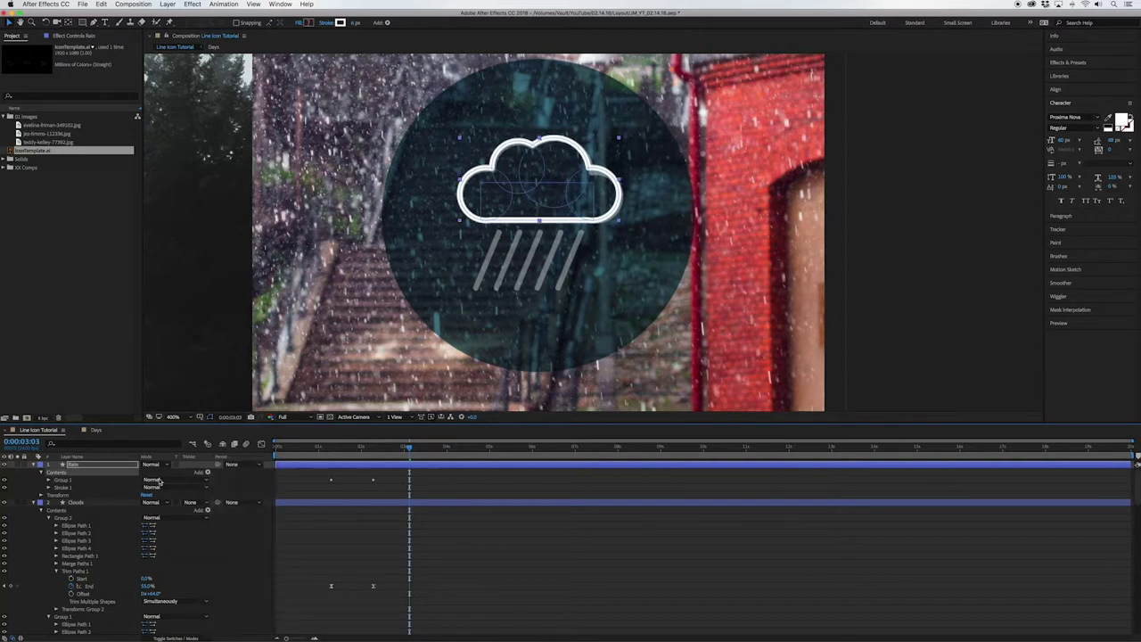
pyautogui.click(208, 474)
pyautogui.click(216, 500)
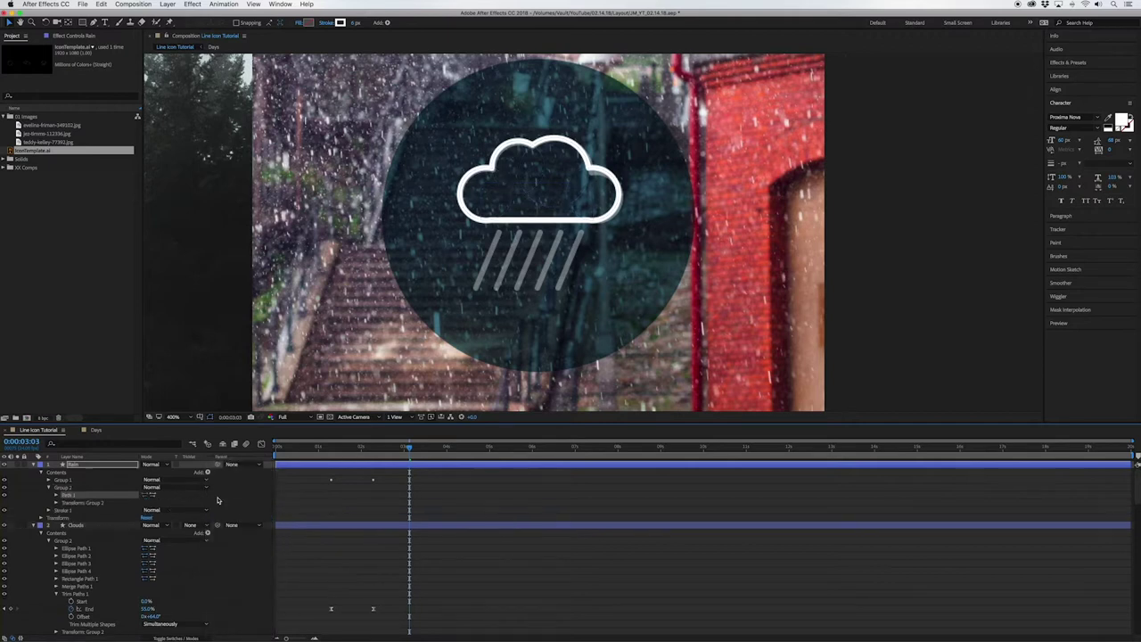
# Step: Draw a diagonal rain line below the cloud, then duplicate it and shift the copies right
pyautogui.press('g')
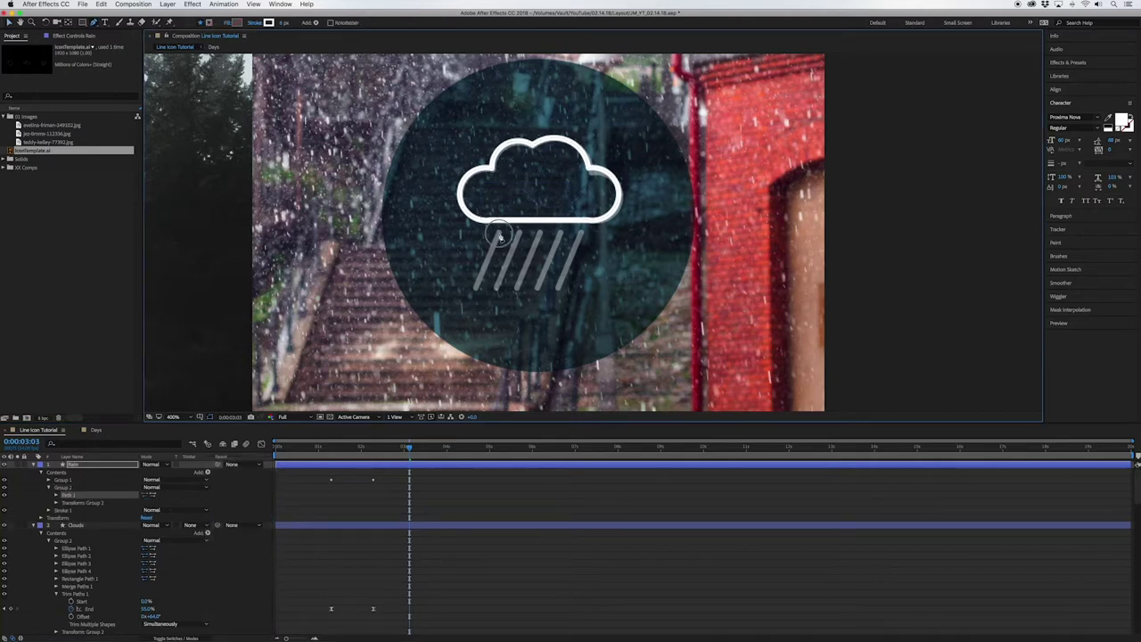
pyautogui.click(499, 235)
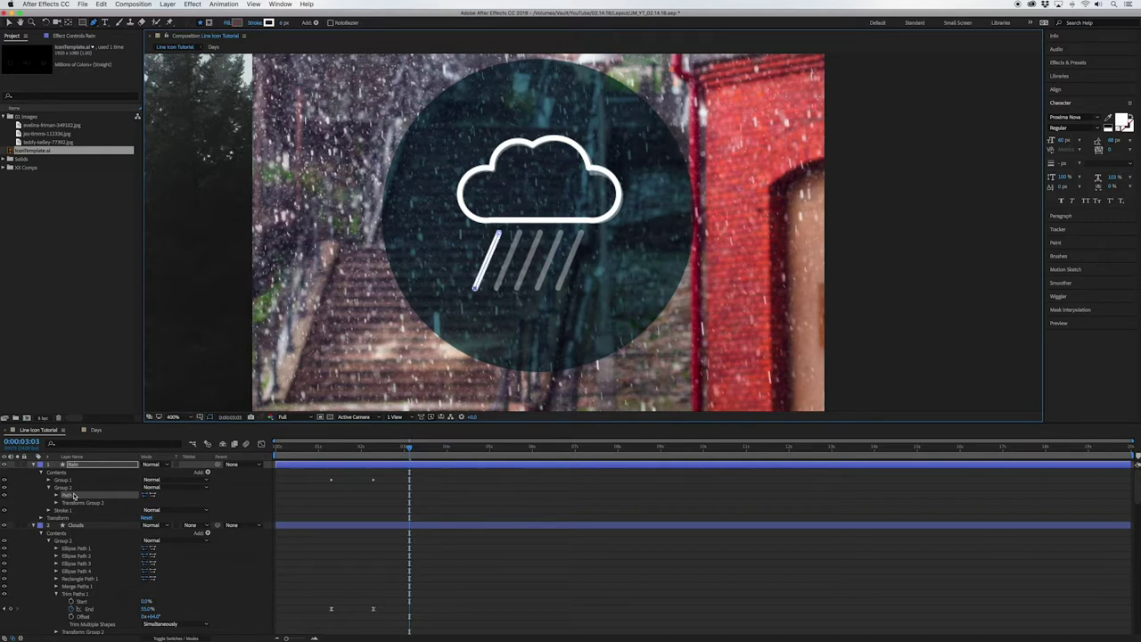
pyautogui.hotkey('ctrl', 'd')
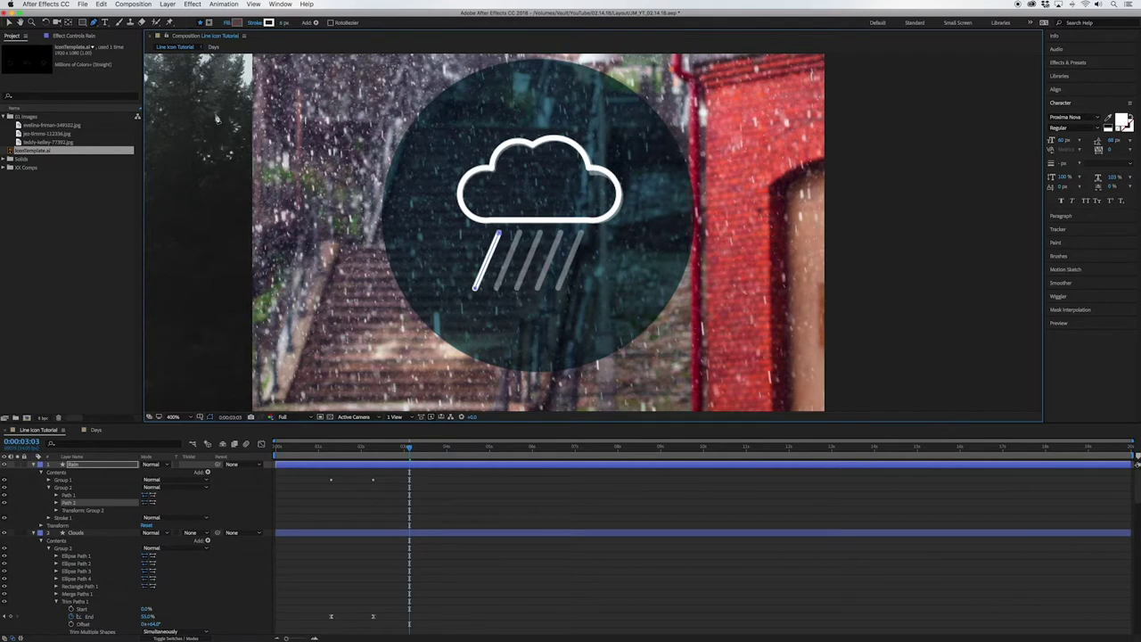
pyautogui.press('v')
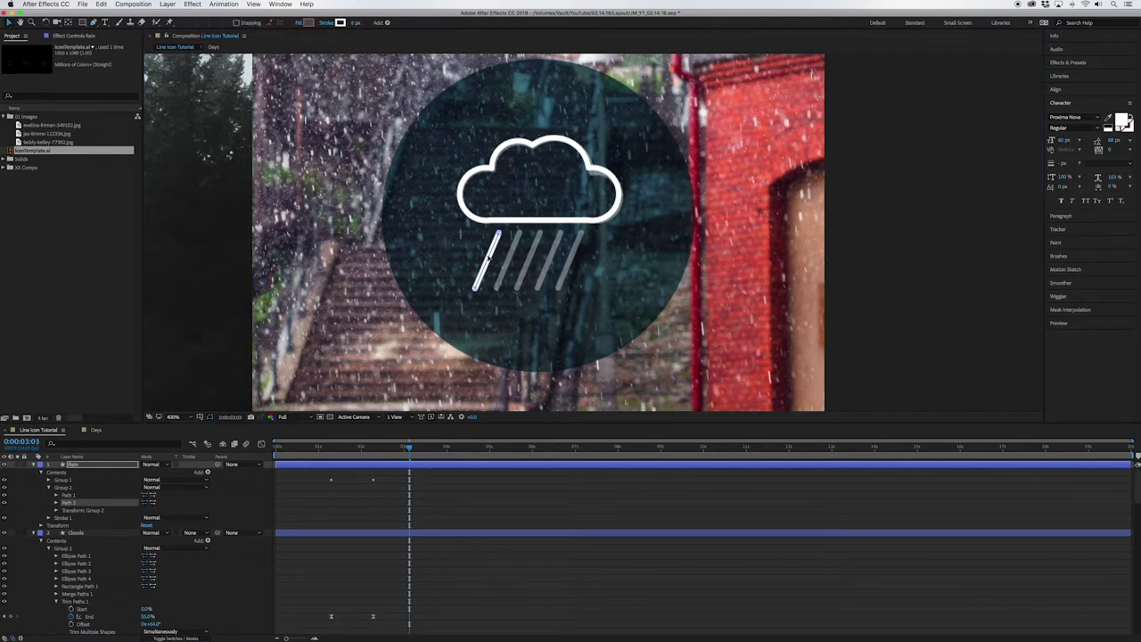
pyautogui.moveTo(488, 259); pyautogui.dragTo(573, 256)
pyautogui.hotkey('ctrl', 'd')
pyautogui.hotkey('ctrl', 'd')
pyautogui.hotkey('ctrl', 'd')
# Step: Add Trim Paths to the rain-line Group 2
pyautogui.click(65, 489)
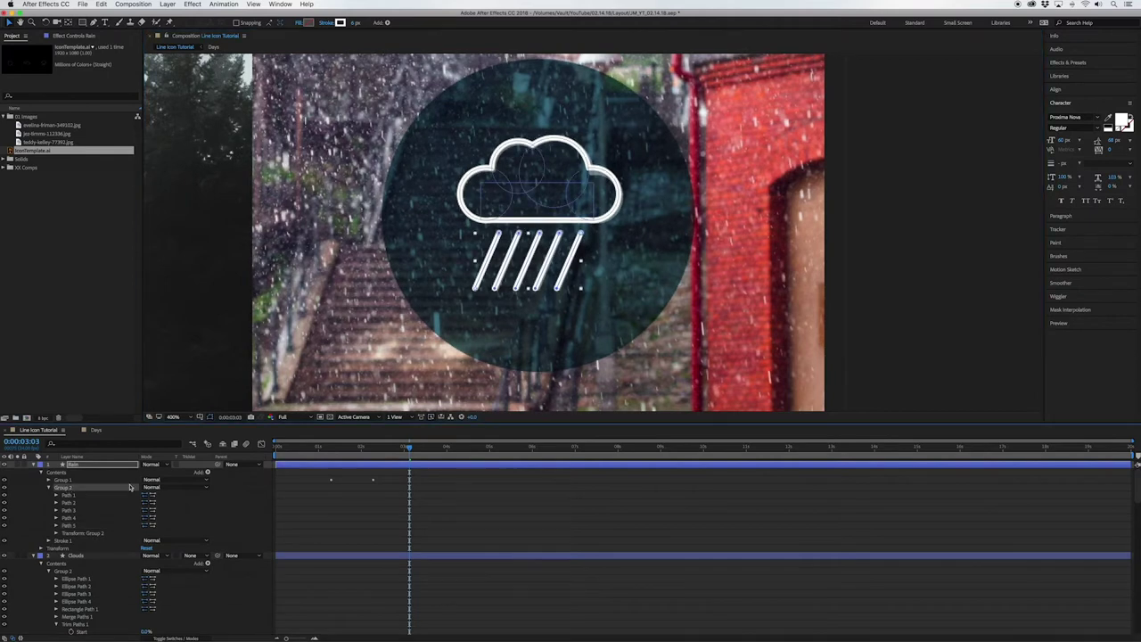
pyautogui.click(206, 473)
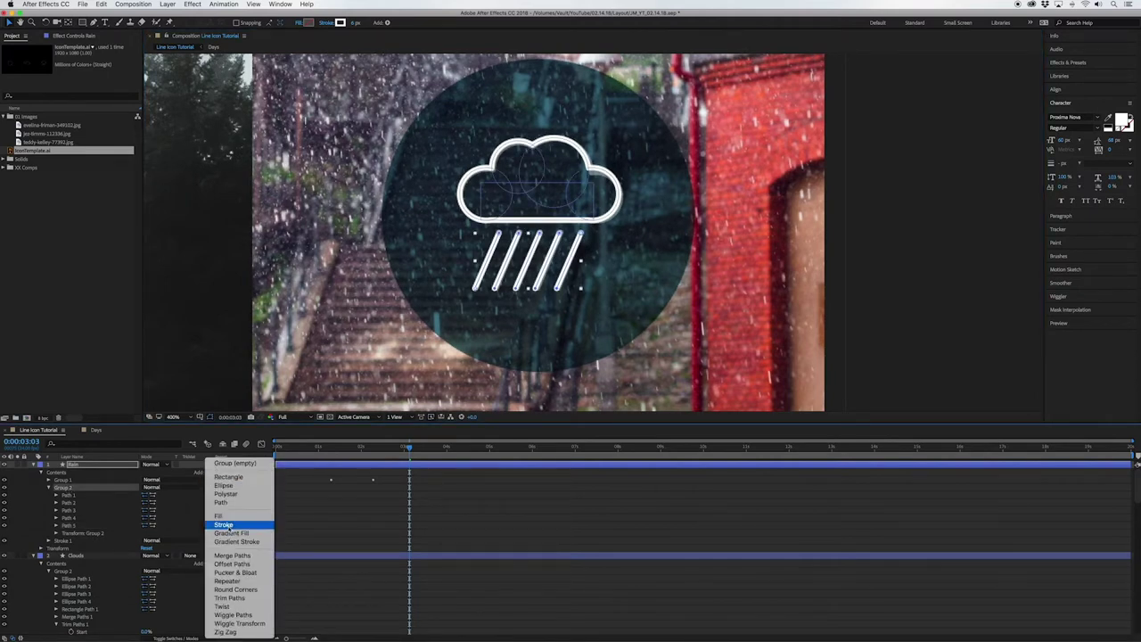
pyautogui.click(235, 598)
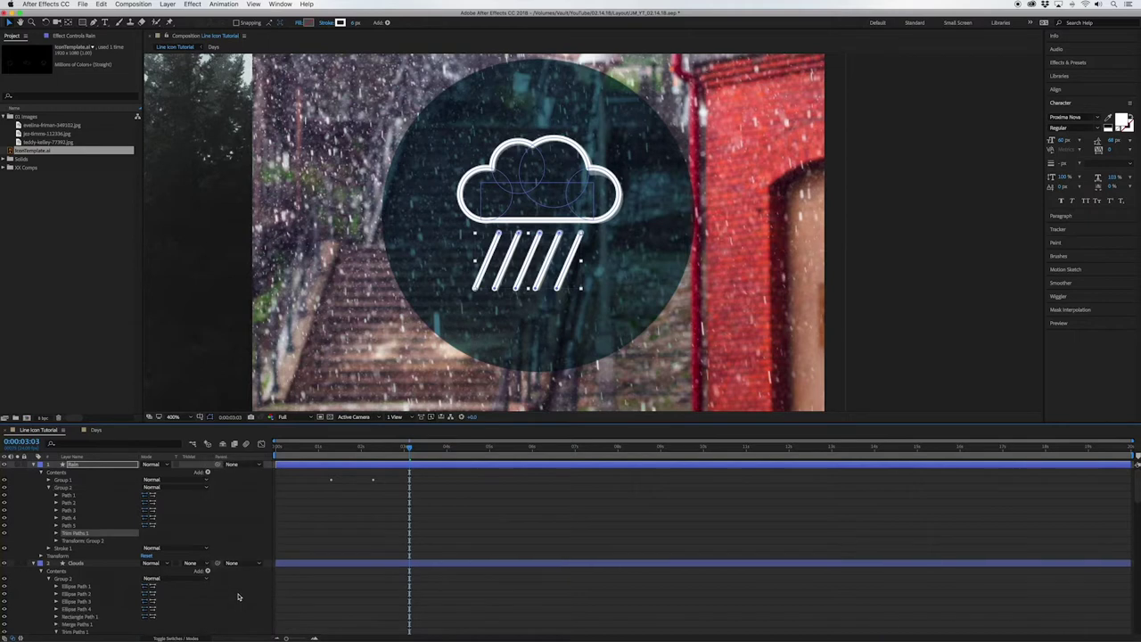
# Step: Expand the cloud group's Trim Paths and select its two End keyframes
pyautogui.moveTo(409, 446); pyautogui.dragTo(342, 449)
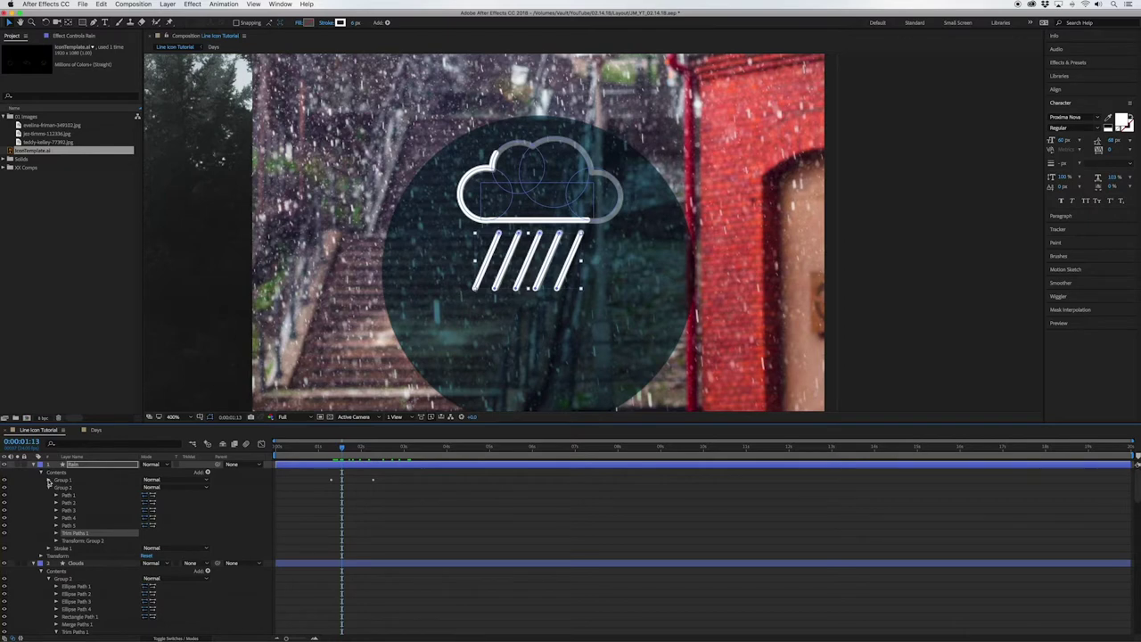
pyautogui.click(49, 481)
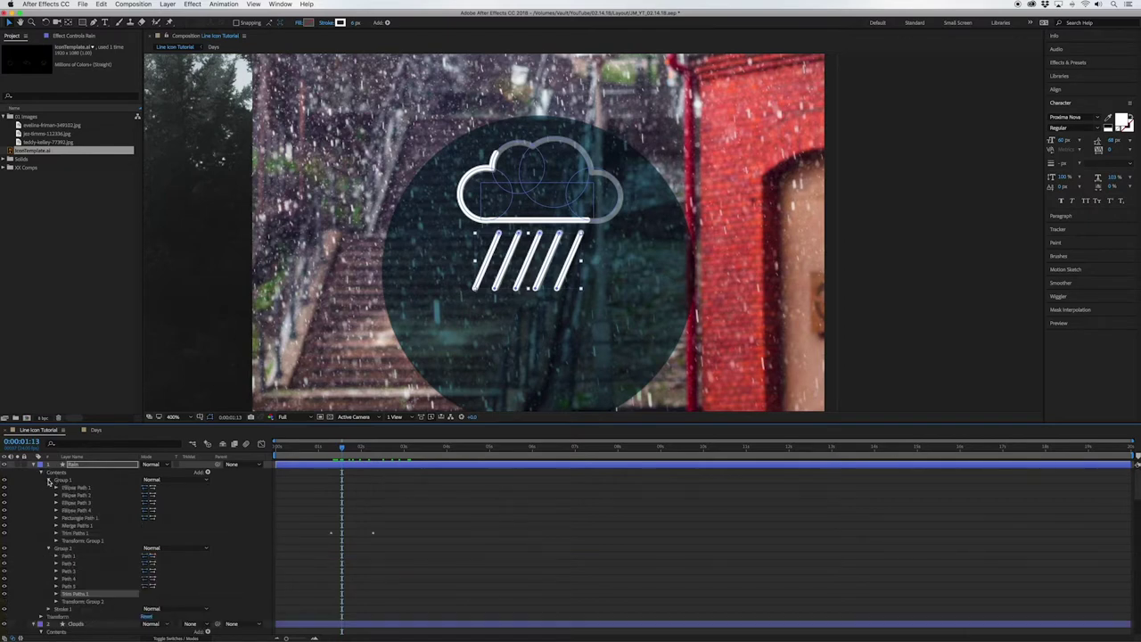
pyautogui.click(57, 533)
pyautogui.moveTo(323, 541)
pyautogui.mouseDown()
pyautogui.moveTo(402, 562)
pyautogui.moveTo(372, 549)
pyautogui.moveTo(383, 550)
pyautogui.mouseUp()
# Step: Keyframe the rain lines' Trim Paths End at 0% at 0:00:02:01
pyautogui.moveTo(342, 448); pyautogui.dragTo(363, 449)
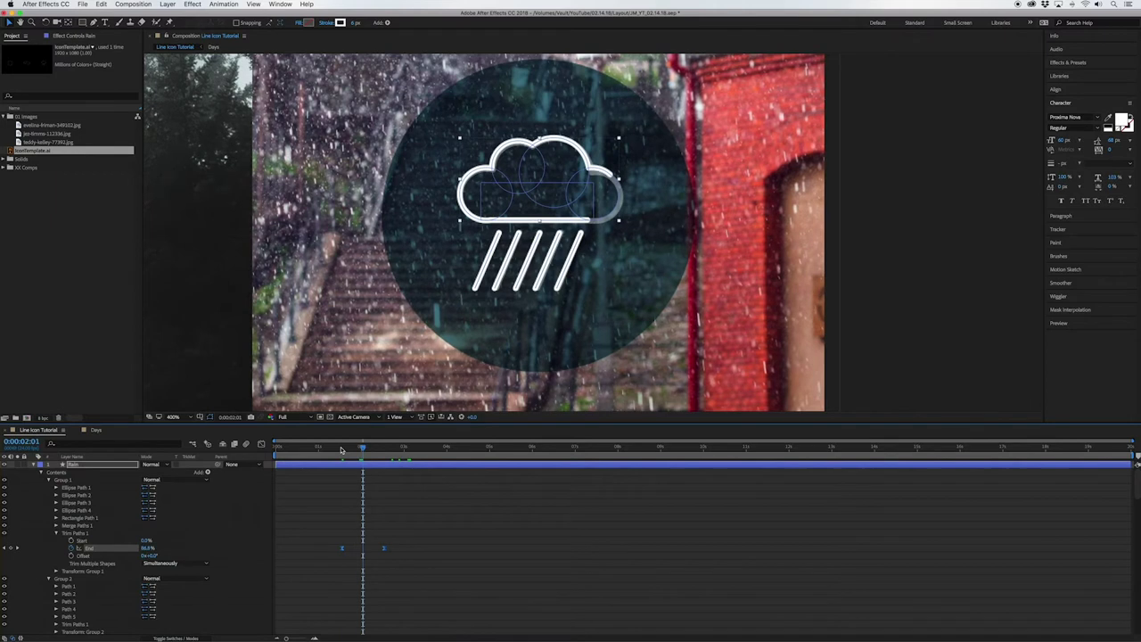
pyautogui.click(48, 480)
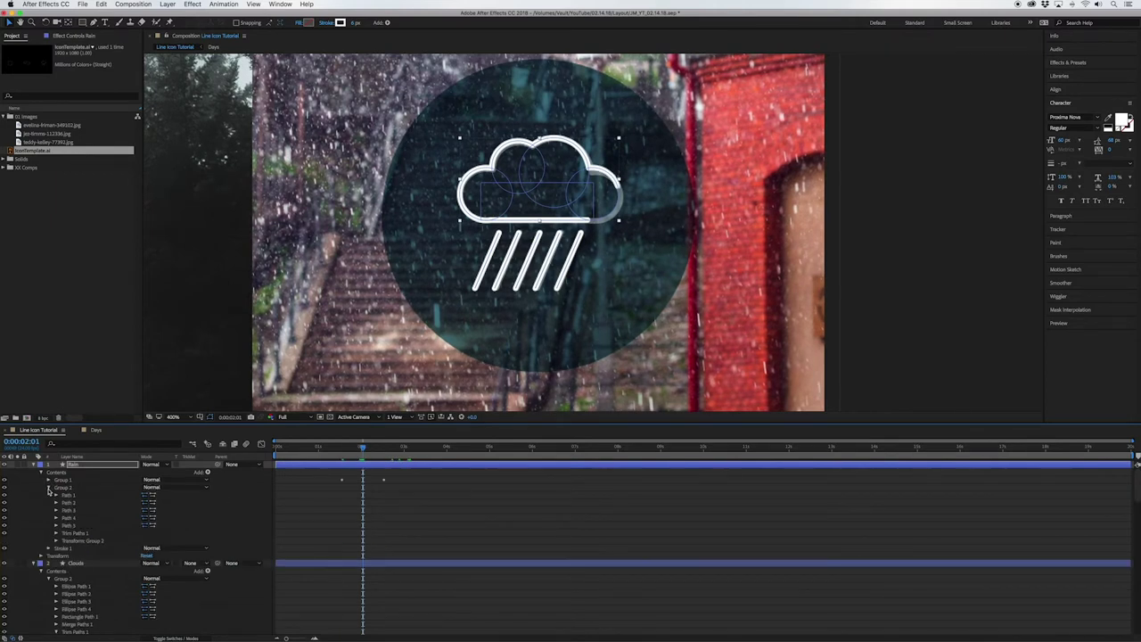
pyautogui.click(67, 534)
pyautogui.click(56, 534)
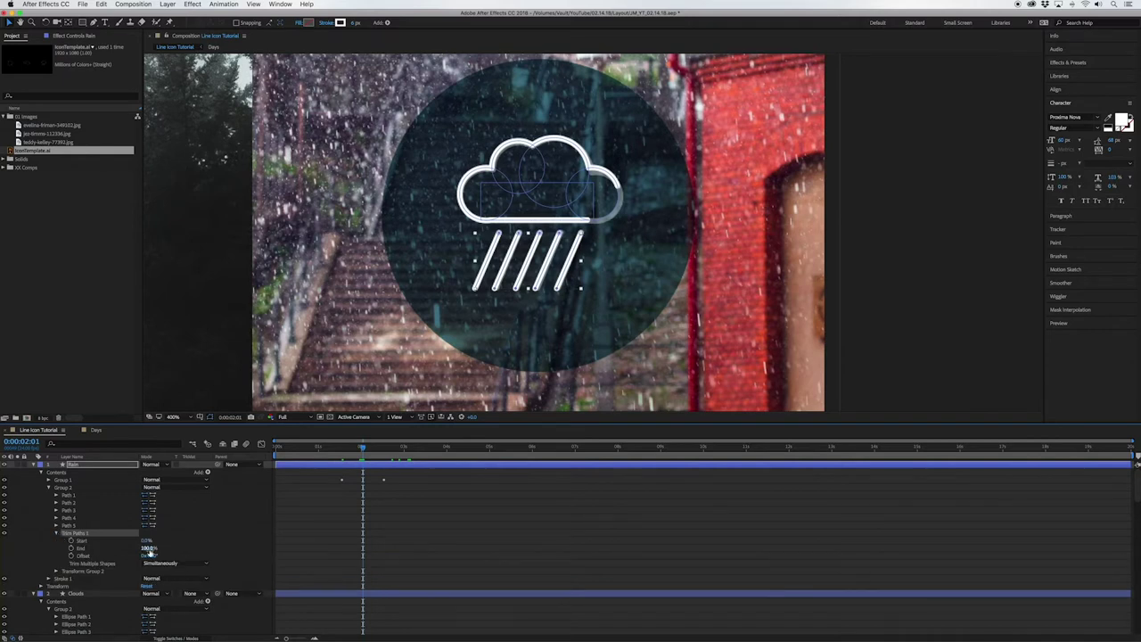
pyautogui.moveTo(147, 551); pyautogui.dragTo(71, 549)
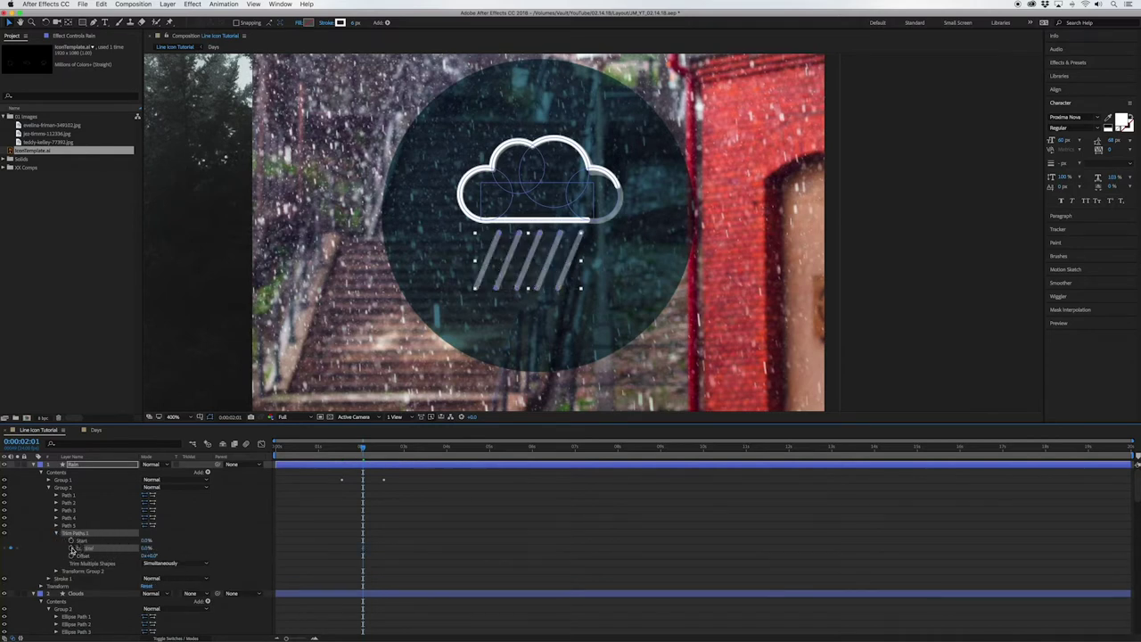
pyautogui.click(71, 550)
# Step: Set End to 100% at 0:00:03:01 and Easy Ease both End keyframes in the Graph Editor
pyautogui.press('space')
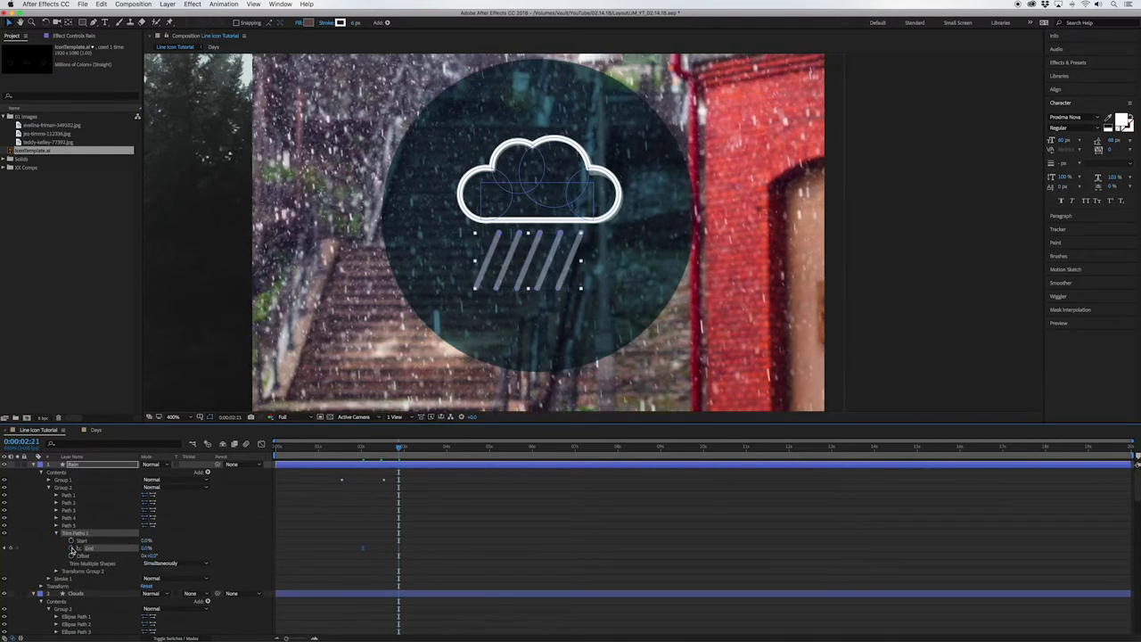
pyautogui.press('space')
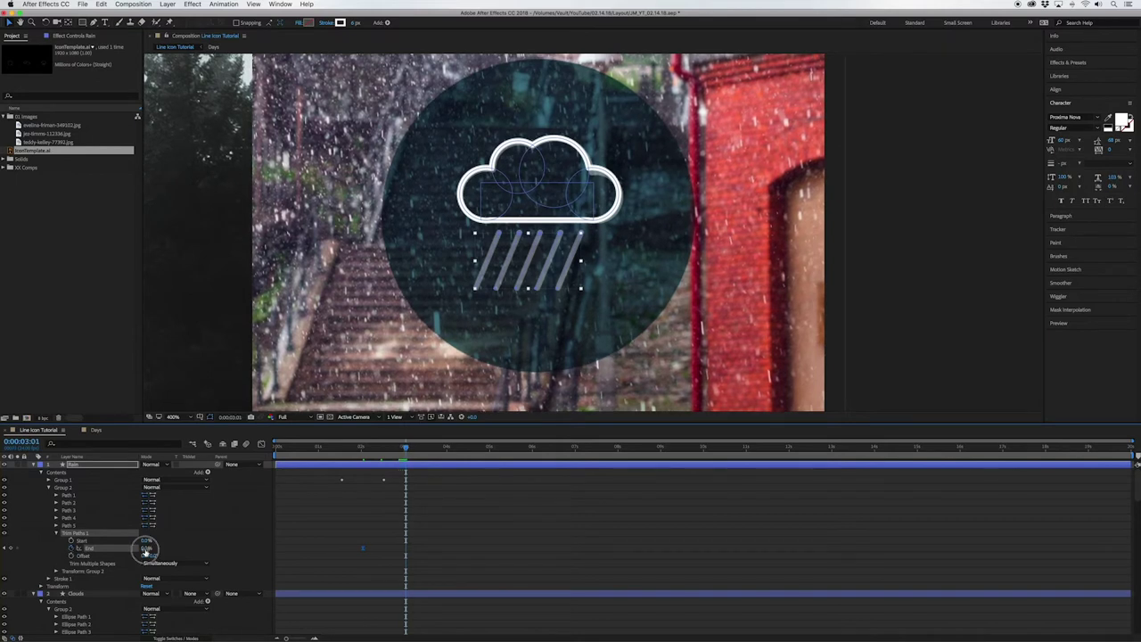
pyautogui.moveTo(146, 548); pyautogui.dragTo(436, 545)
pyautogui.moveTo(353, 547); pyautogui.dragTo(446, 560)
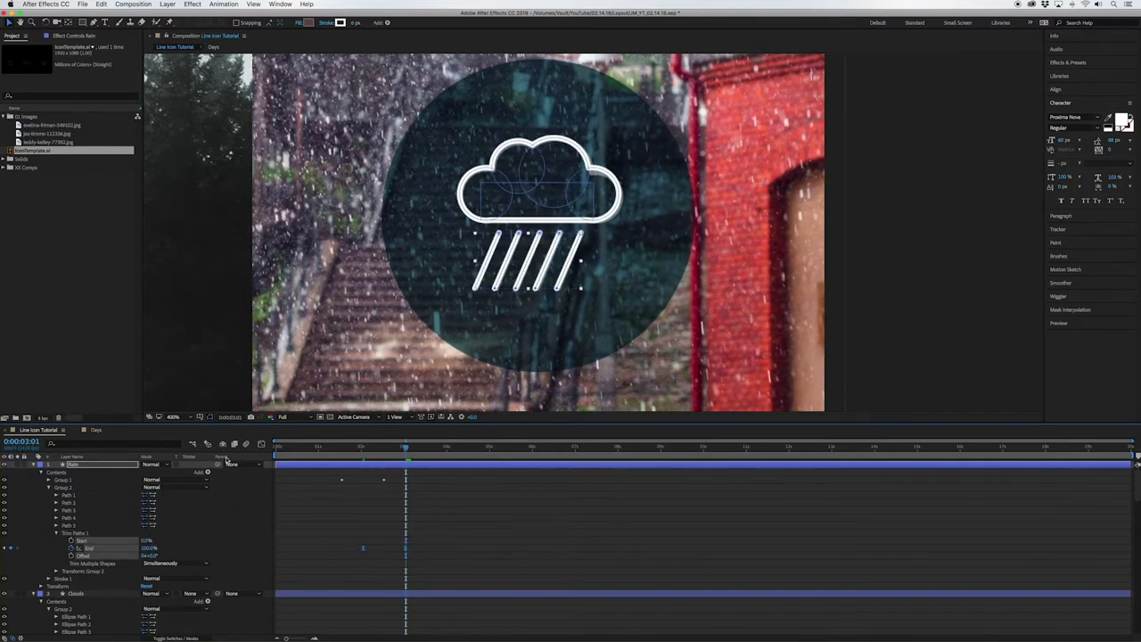
pyautogui.click(261, 443)
pyautogui.moveTo(347, 563); pyautogui.dragTo(331, 610)
pyautogui.click(781, 628)
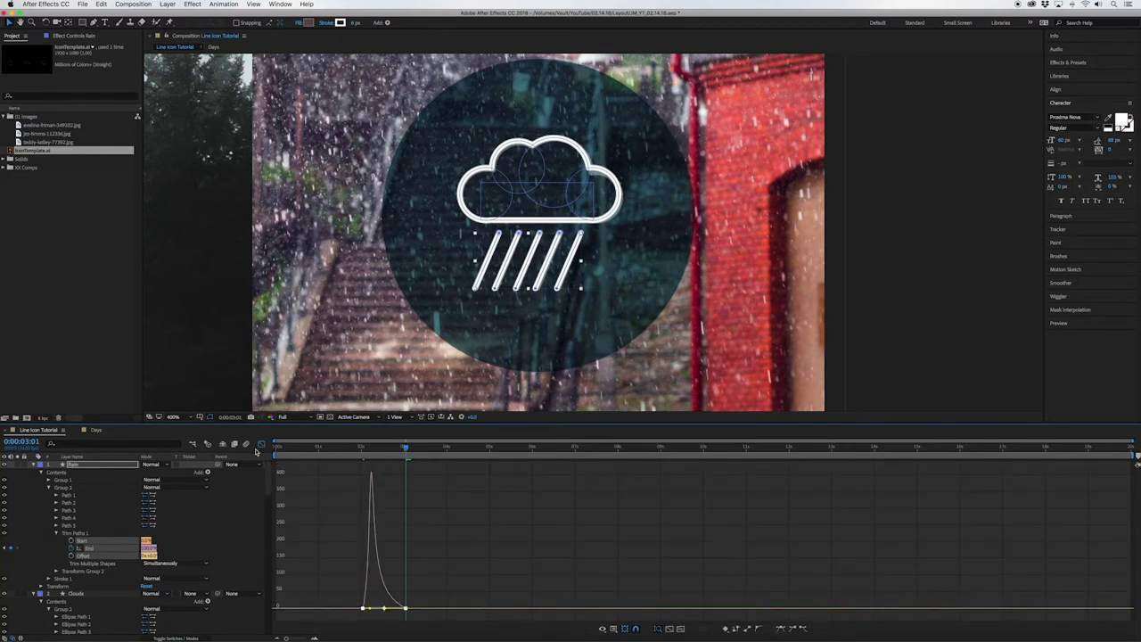